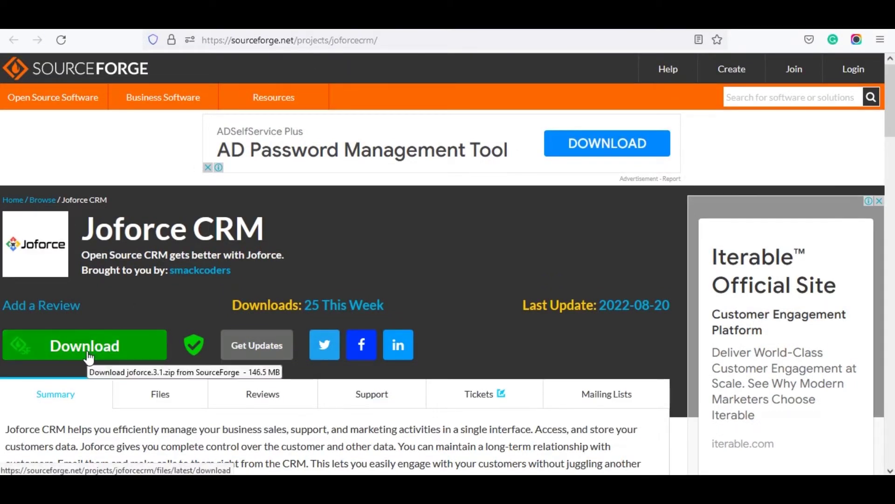
# Download joforce.3.1.zip from the Joforce CRM SourceForge project page.
pyautogui.click(89, 358)
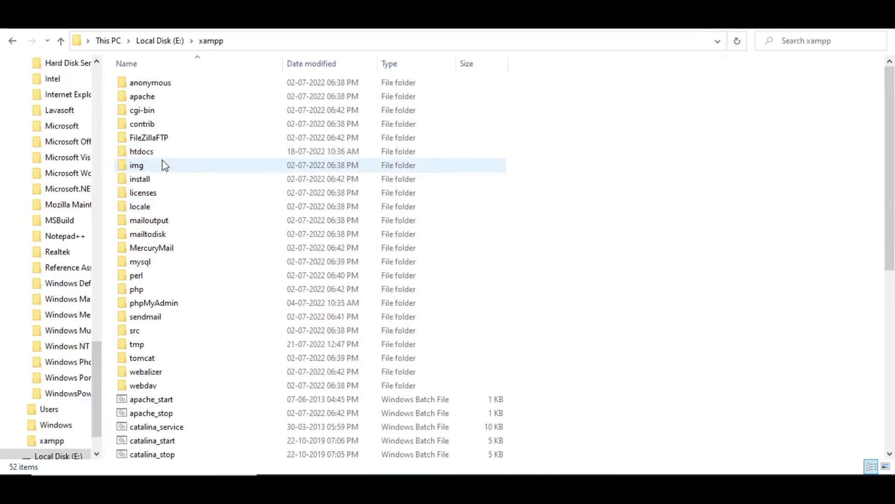
# Paste the joforce.3.1 folder into E:\xampp\htdocs.
pyautogui.doubleClick(163, 153)
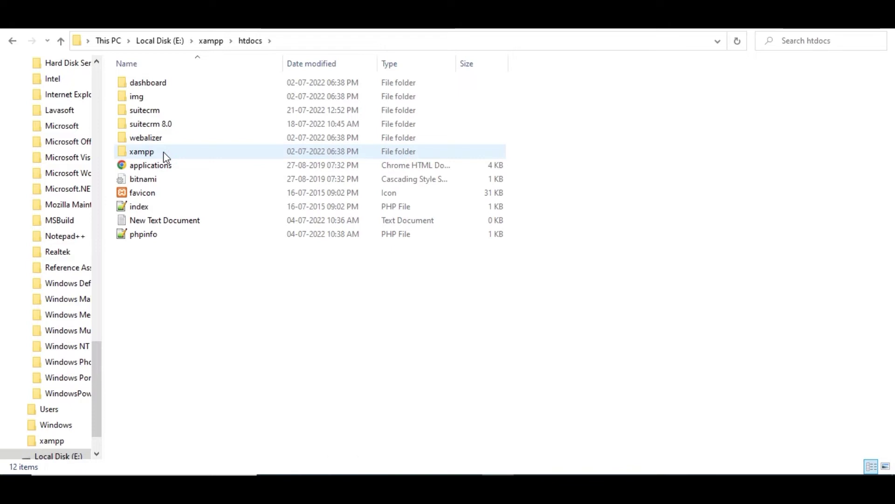
pyautogui.rightClick(179, 279)
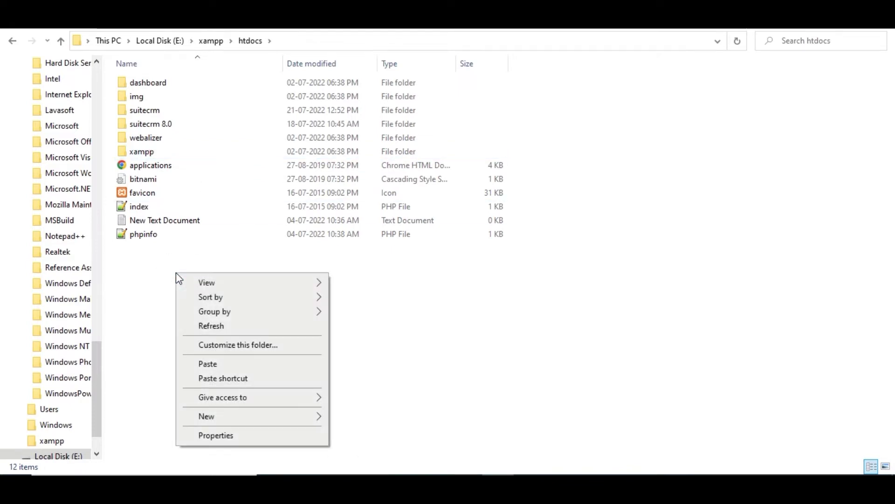
pyautogui.click(207, 365)
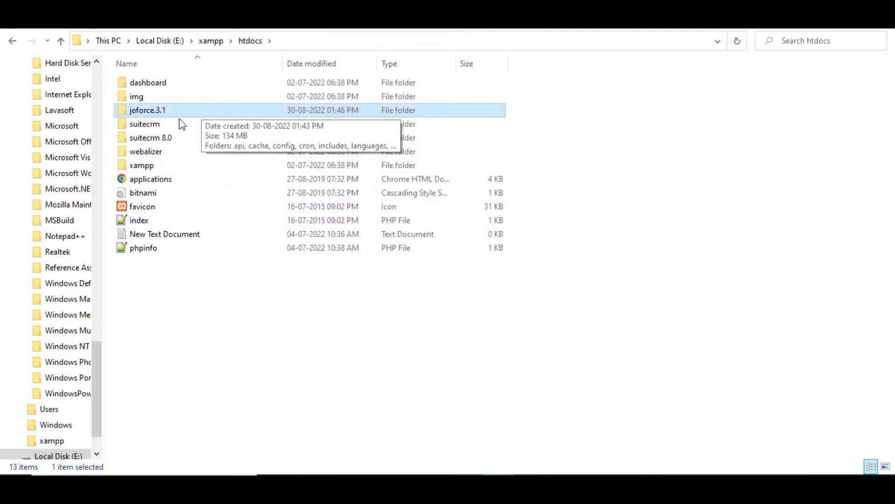
# Check the joforce.3.1 folder's contents and launch the XAMPP Control Panel.
pyautogui.moveTo(166, 112)
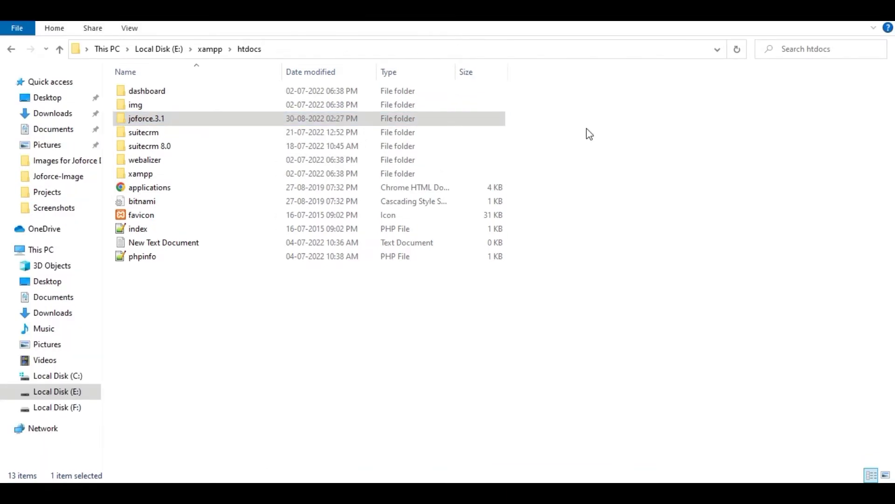
pyautogui.doubleClick(264, 119)
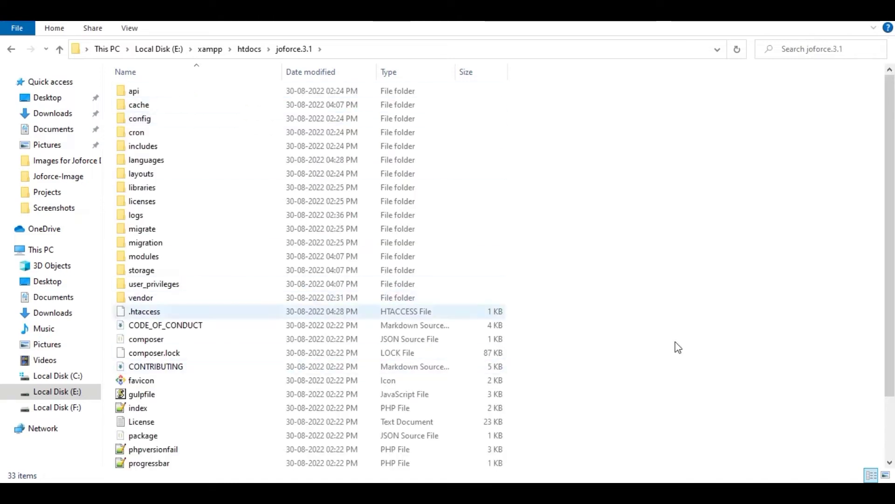
pyautogui.scroll(-2, 889, 326)
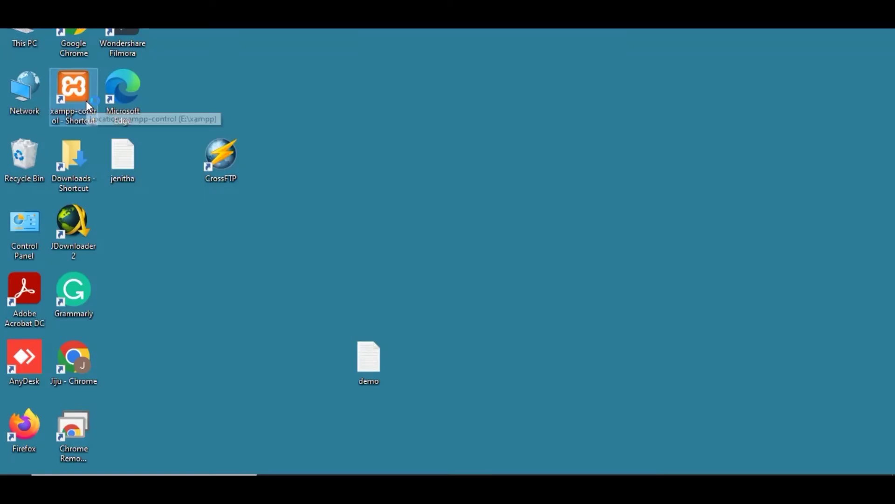
pyautogui.doubleClick(86, 99)
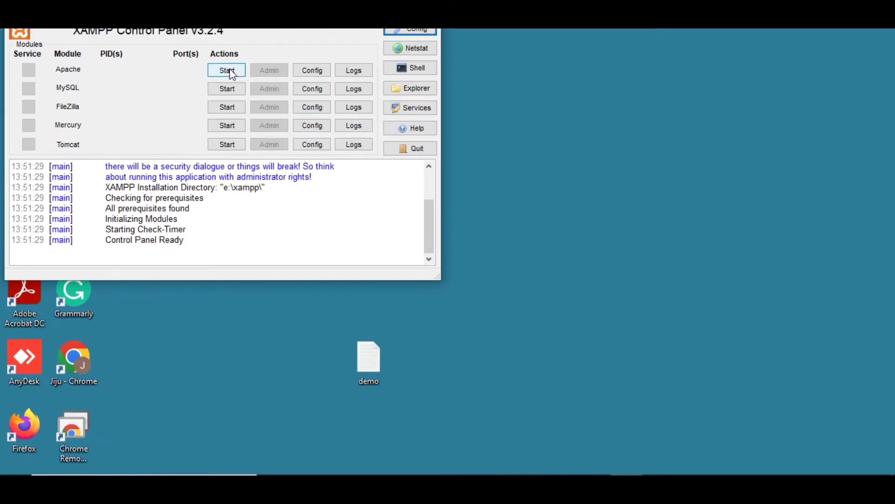
# Start Apache and then MySQL from the XAMPP Control Panel.
pyautogui.click(231, 73)
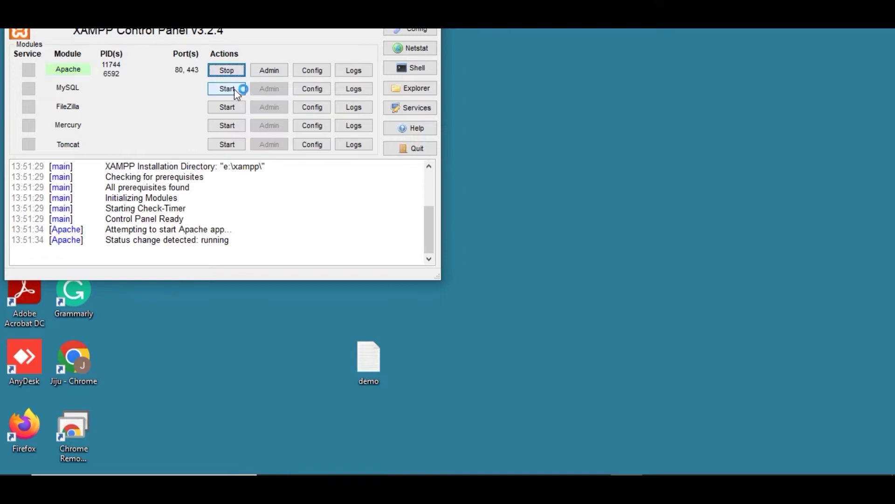
pyautogui.click(234, 89)
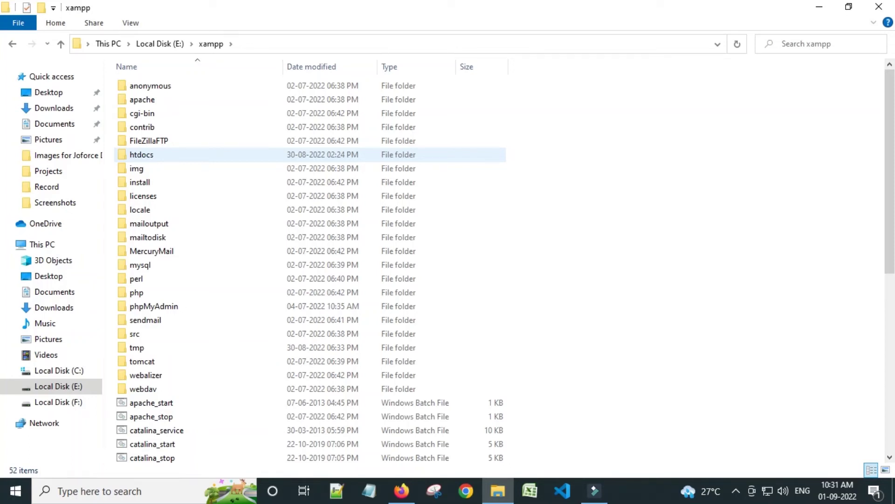
# Open the Security permissions of the cache folder inside htdocs\joforce.3.1.
pyautogui.doubleClick(148, 156)
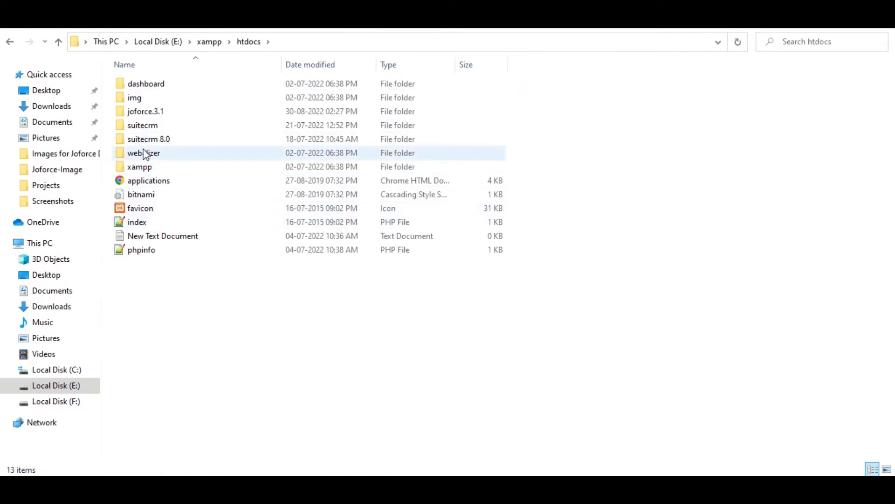
pyautogui.doubleClick(143, 115)
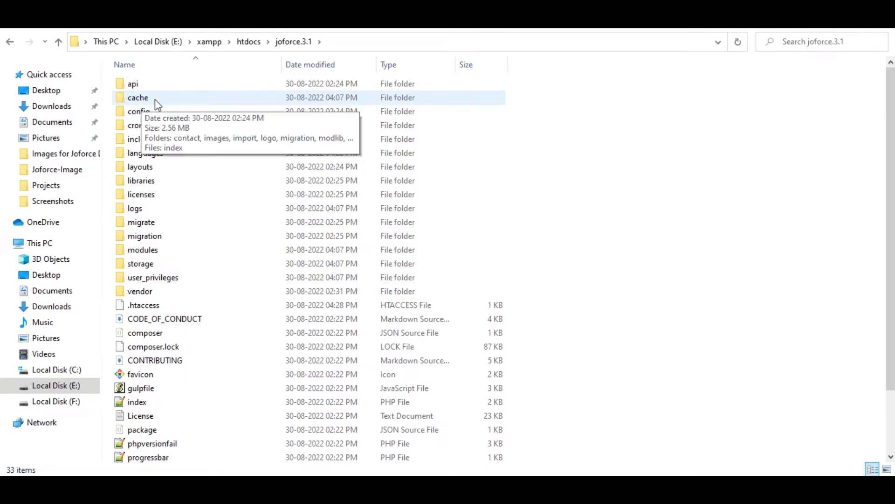
pyautogui.click(149, 96)
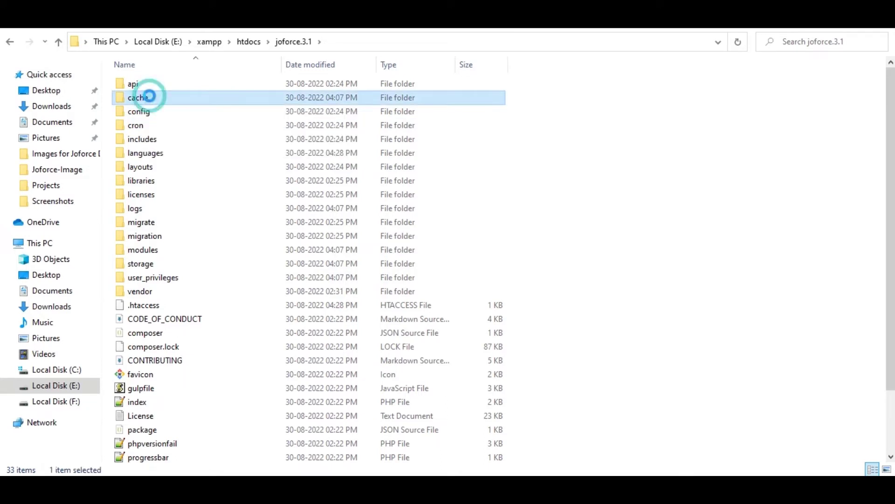
pyautogui.rightClick(149, 96)
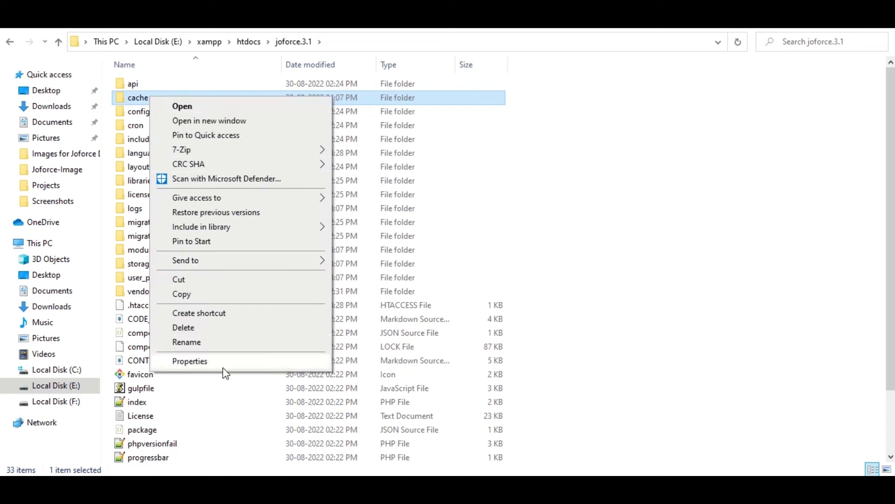
pyautogui.click(208, 366)
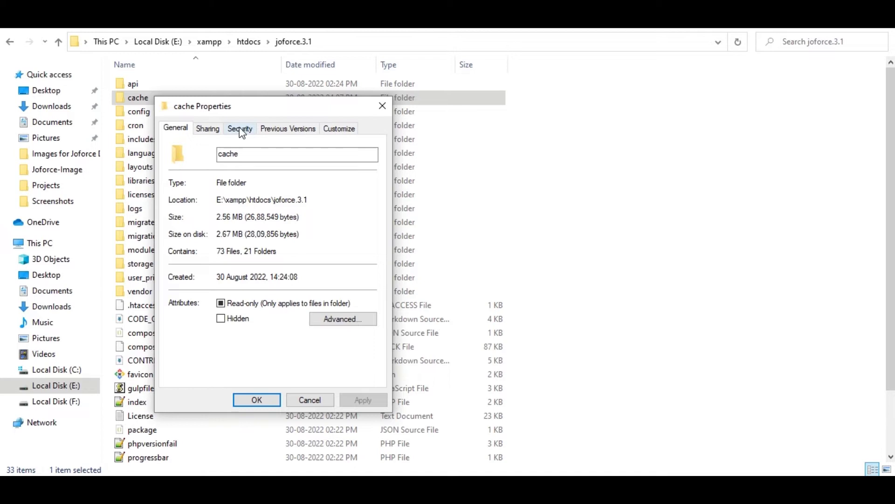
pyautogui.click(240, 130)
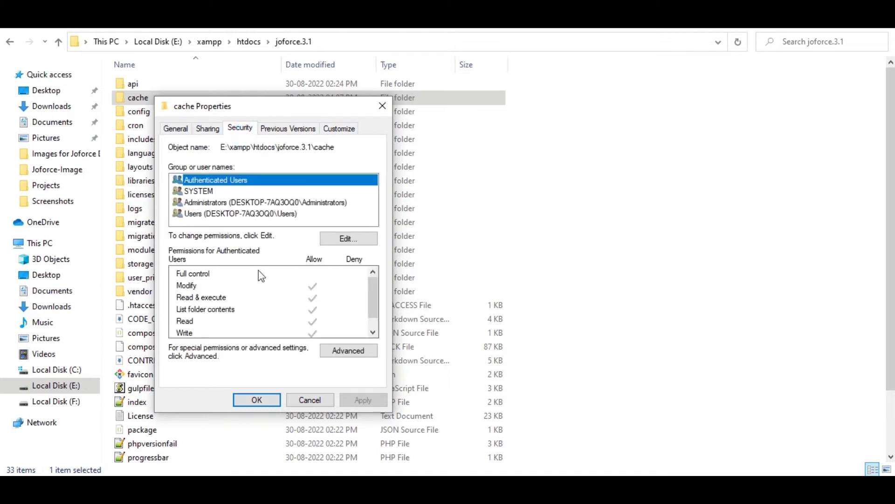
pyautogui.click(207, 193)
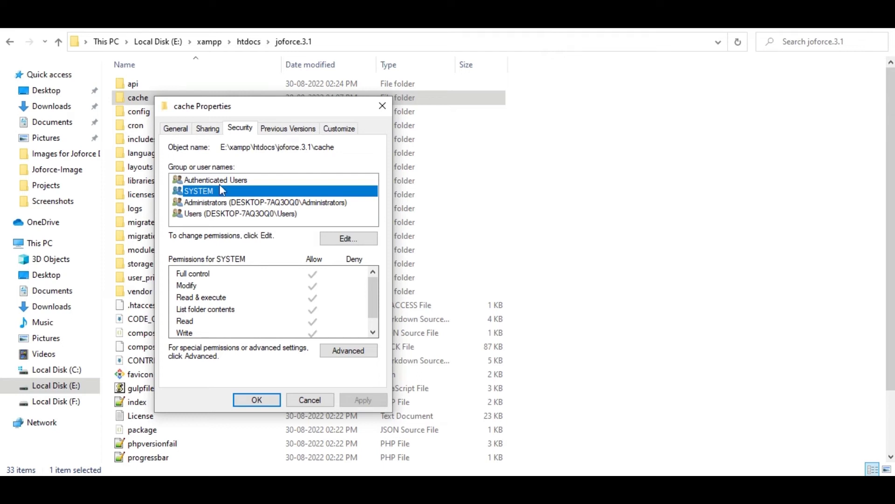
pyautogui.click(316, 277)
pyautogui.moveTo(371, 293)
pyautogui.mouseDown()
pyautogui.moveTo(381, 343)
pyautogui.moveTo(380, 307)
pyautogui.mouseUp()
# Grant Authenticated Users Full control on the cache folder and apply the change.
pyautogui.click(350, 238)
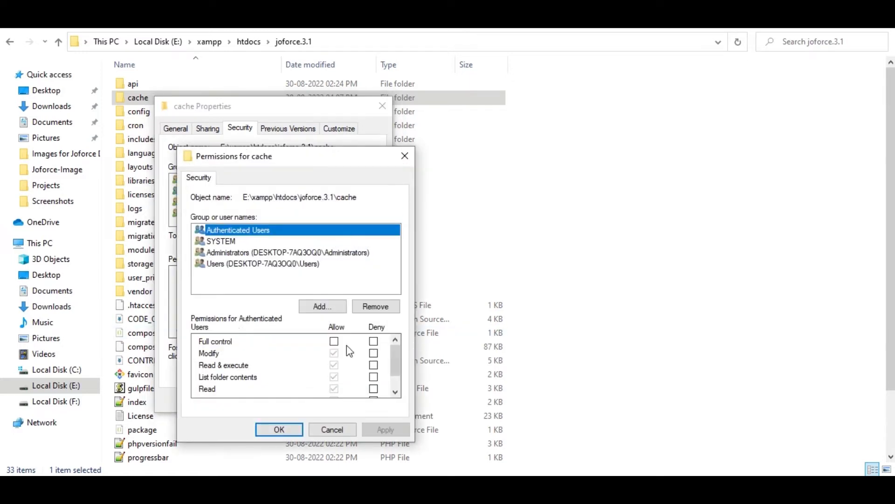
pyautogui.click(334, 341)
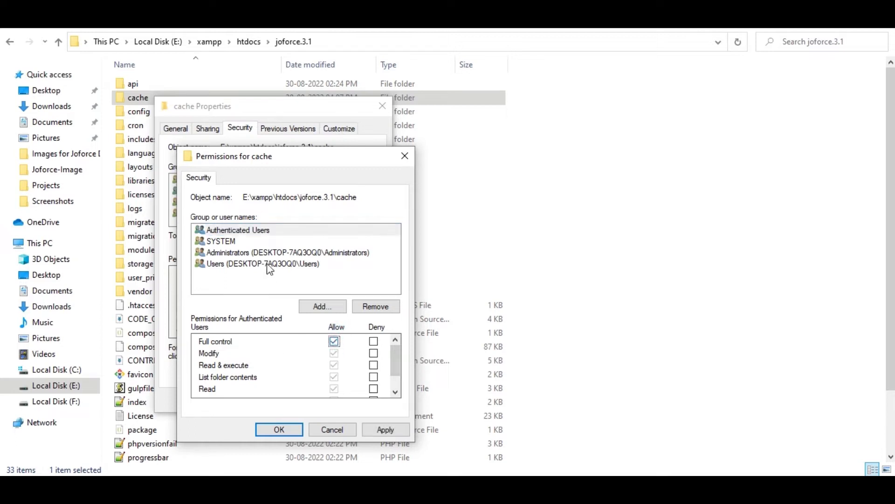
pyautogui.click(242, 242)
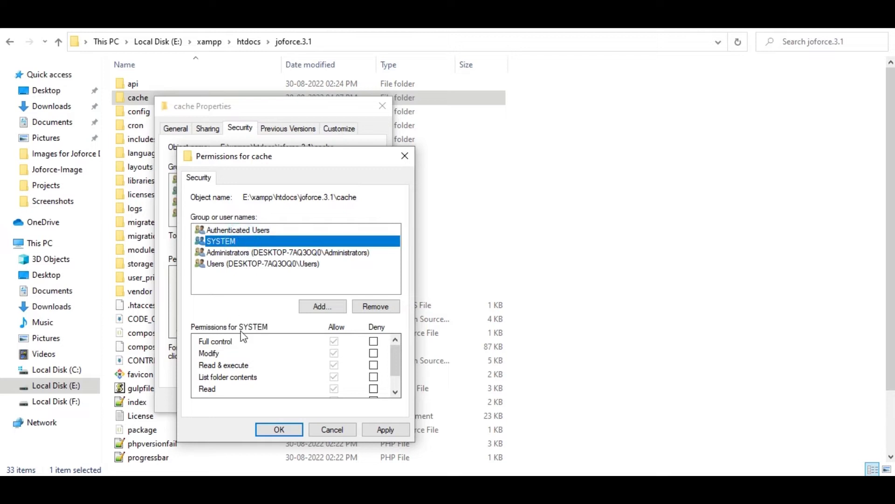
pyautogui.click(334, 342)
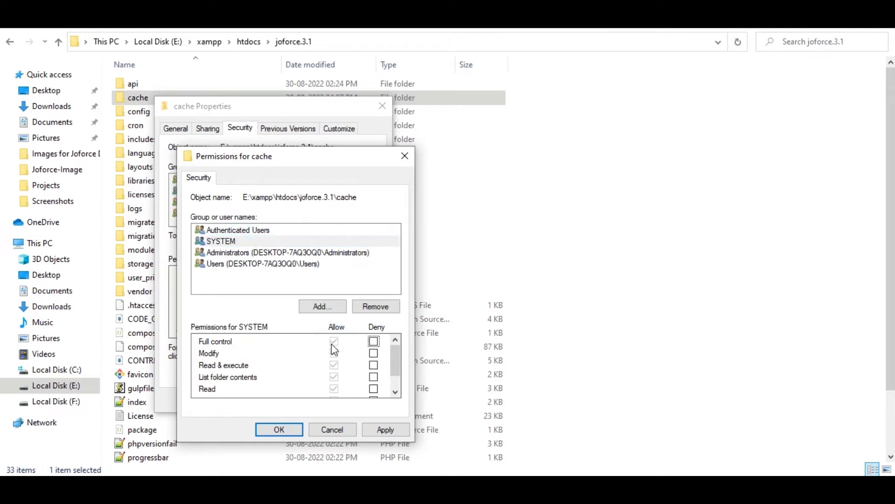
pyautogui.click(341, 308)
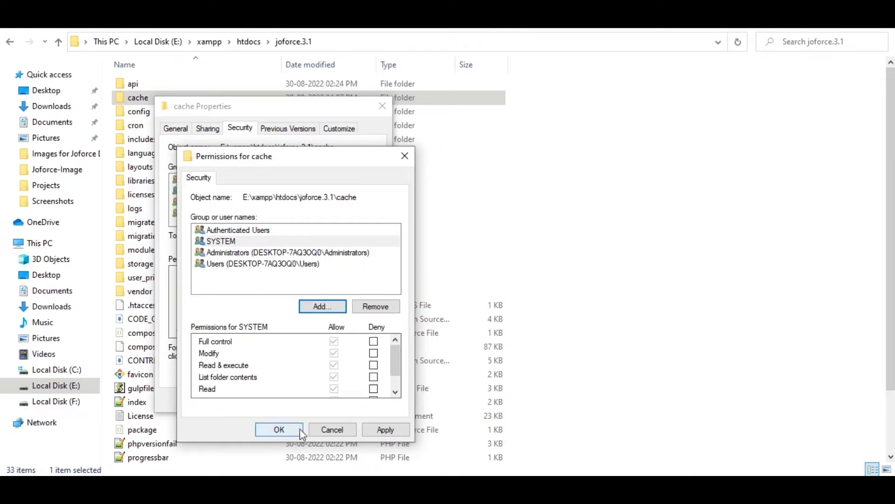
pyautogui.click(385, 429)
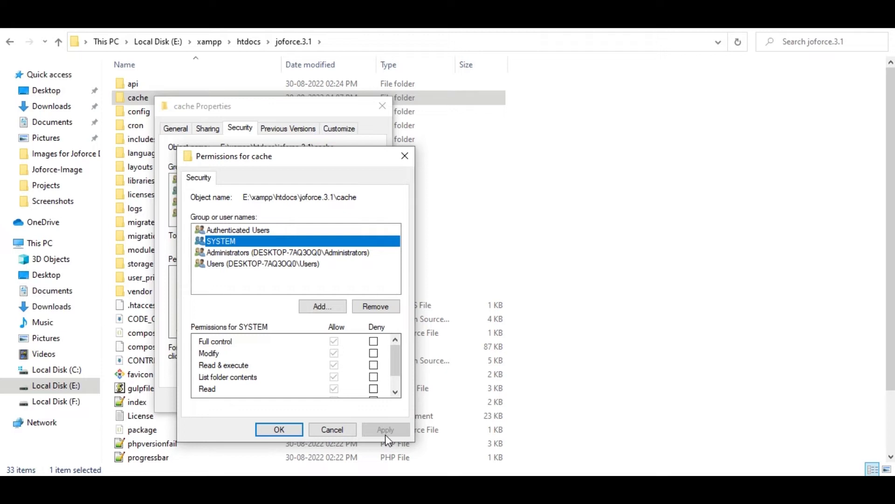
pyautogui.click(286, 428)
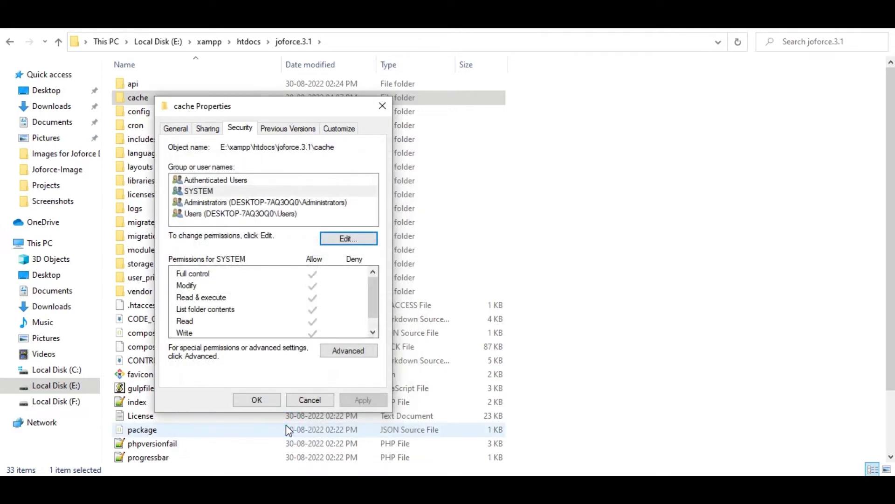
# Close the cache Properties and load localhost/joforce.3.1/ in Firefox.
pyautogui.click(250, 400)
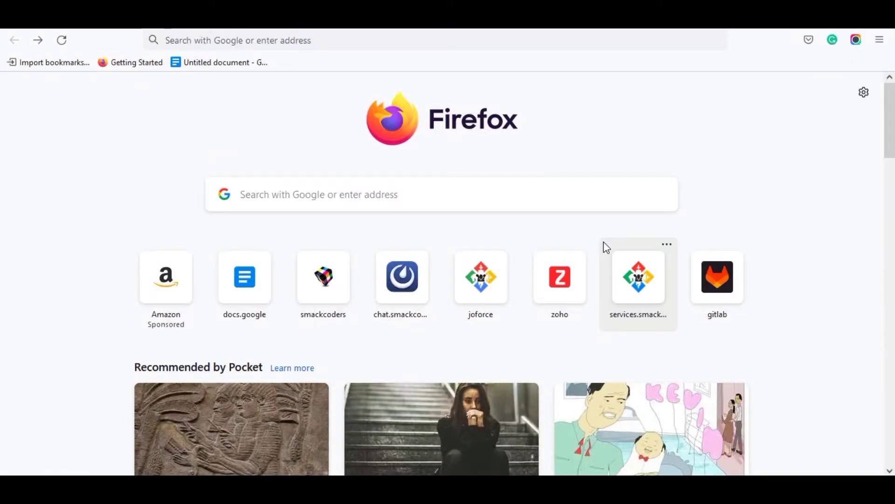
pyautogui.click(220, 40)
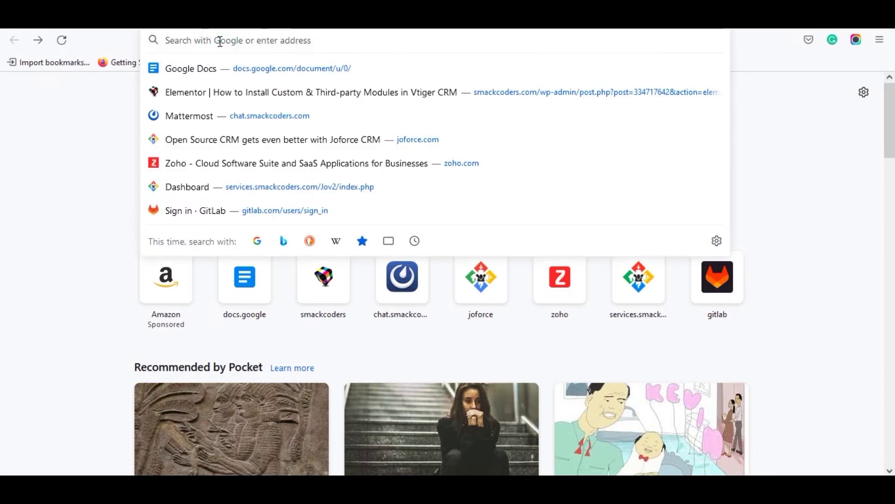
pyautogui.write('local')
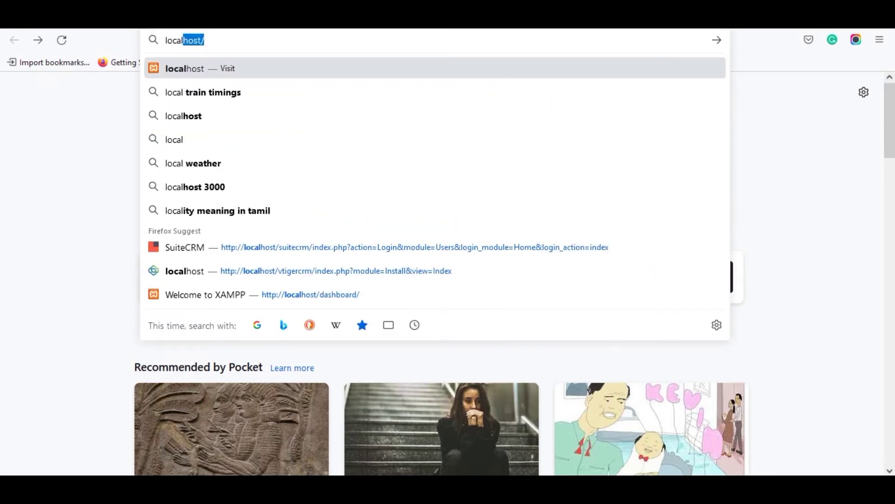
pyautogui.write('host')
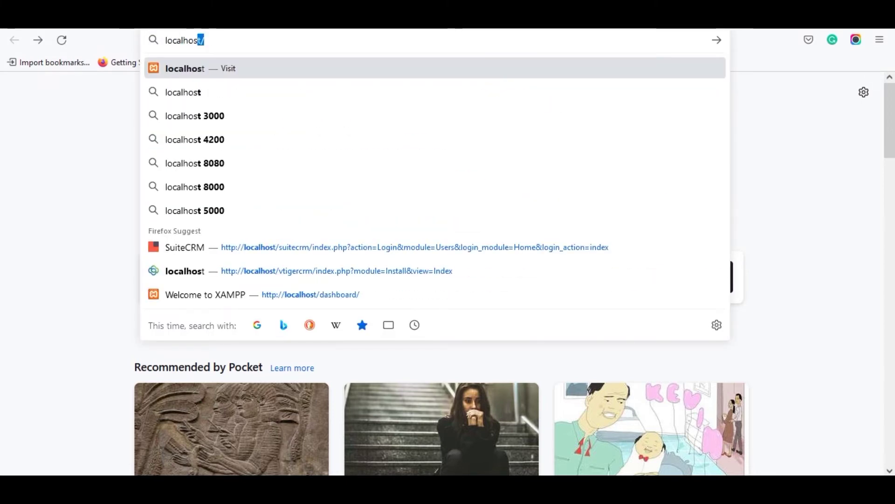
pyautogui.write('/j')
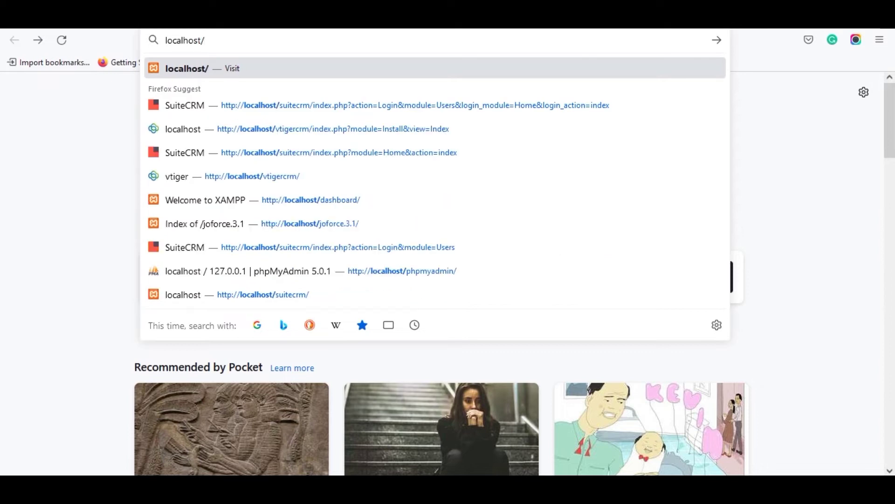
pyautogui.write('oforce.3.1/')
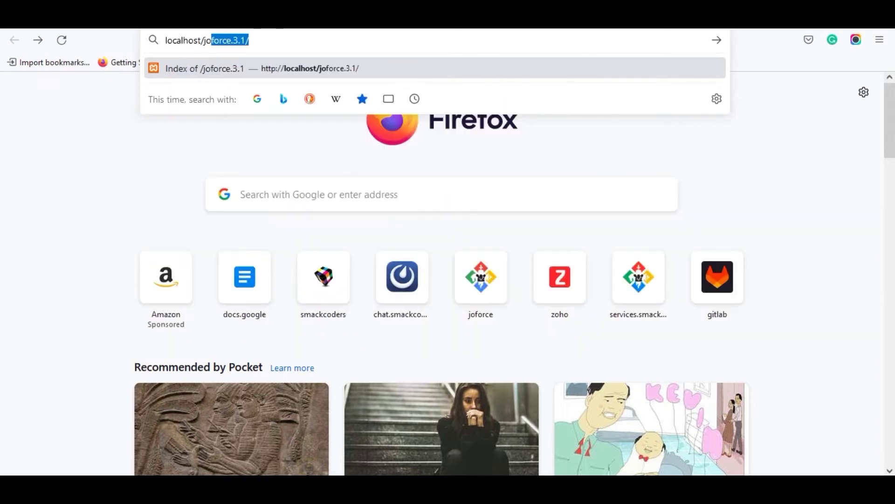
pyautogui.click(263, 38)
pyautogui.press('Return')
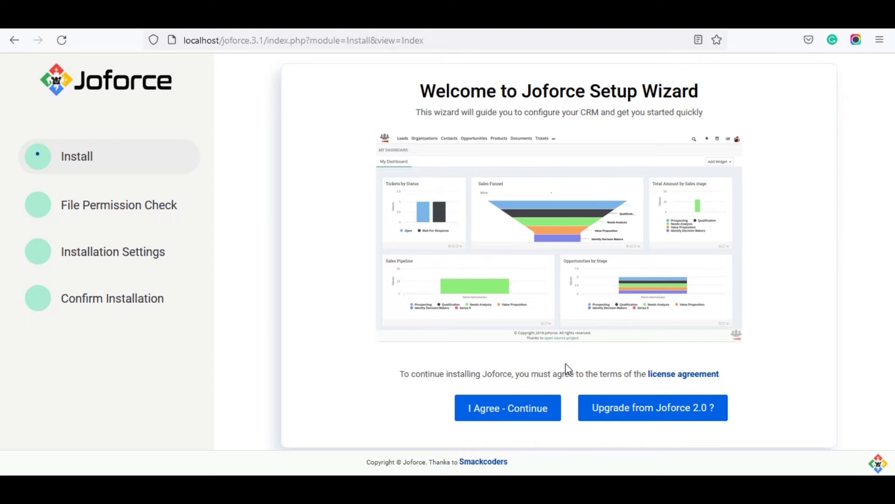
# Accept the licence agreement and expand File Permission Check showing .htaccess is OK.
pyautogui.click(521, 410)
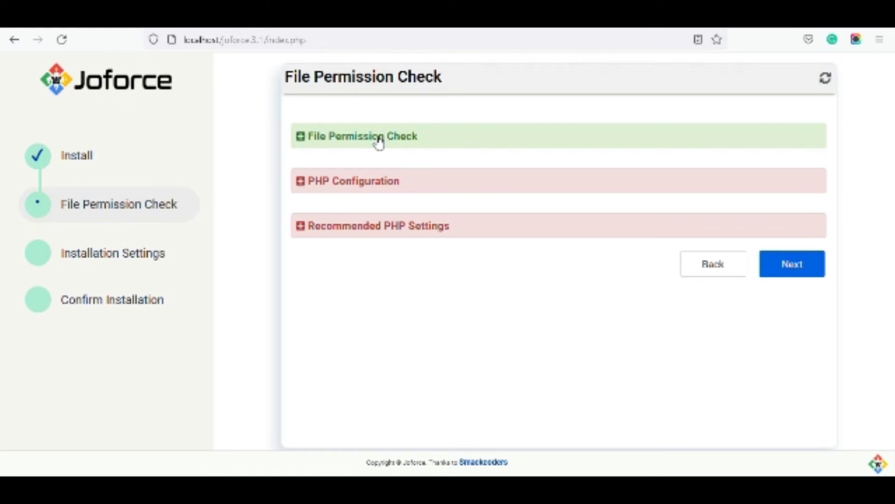
pyautogui.click(378, 140)
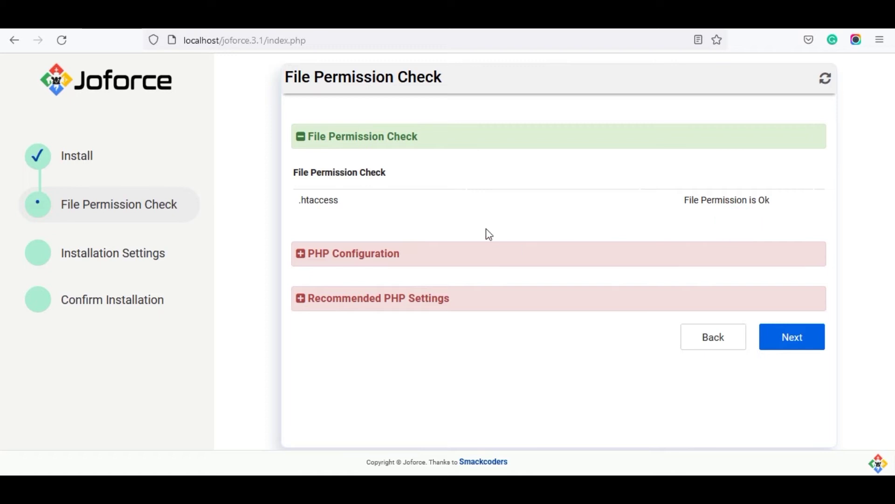
# Review PHP Configuration and Recommended PHP Settings, then continue to Installation Settings.
pyautogui.click(356, 266)
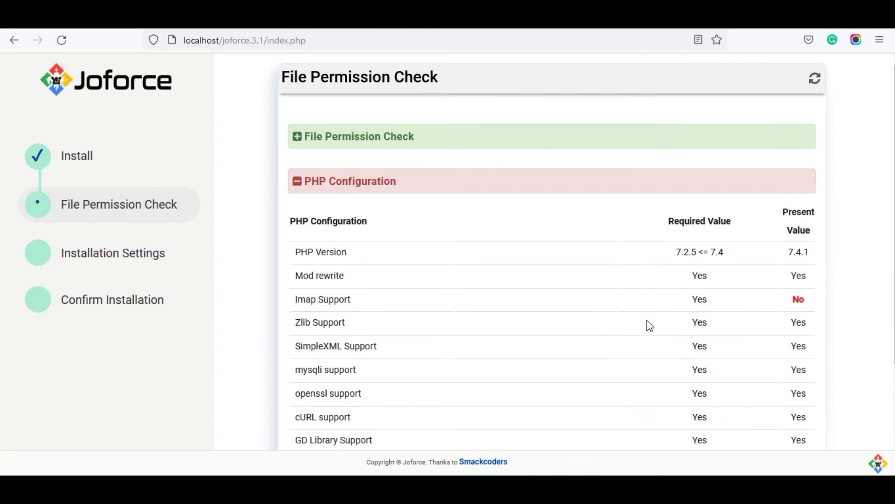
pyautogui.scroll(-3, 650, 325)
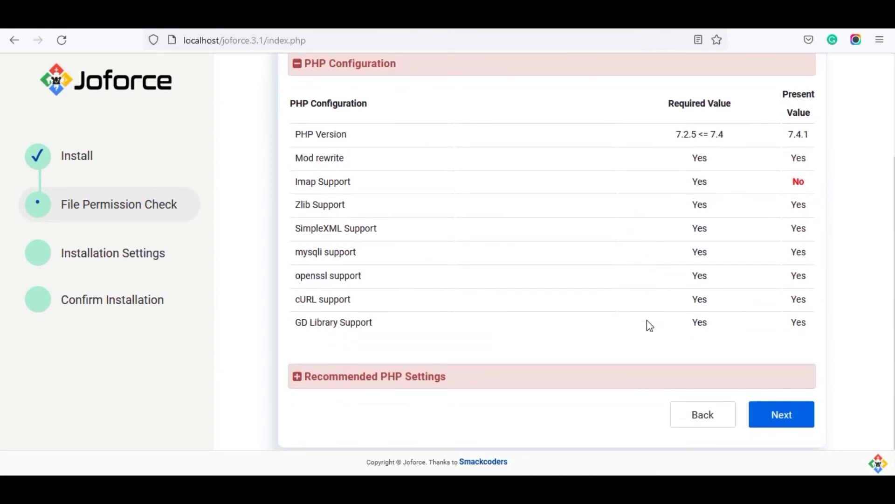
pyautogui.click(405, 382)
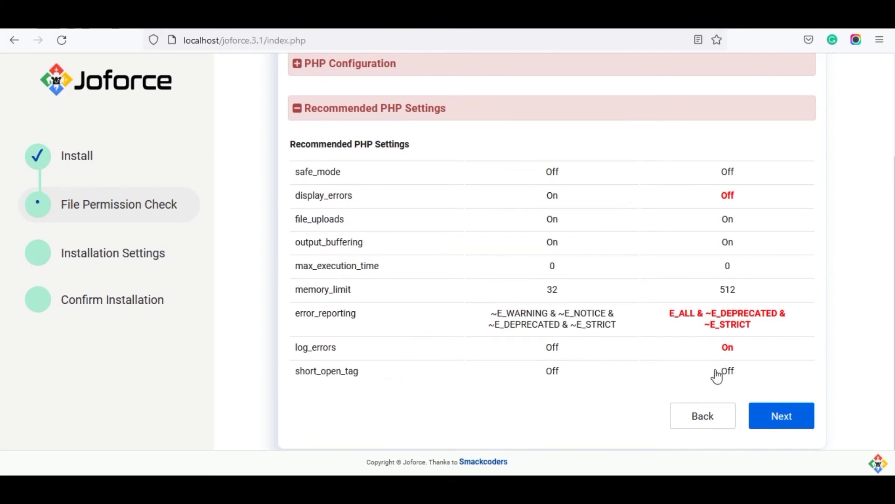
pyautogui.click(770, 421)
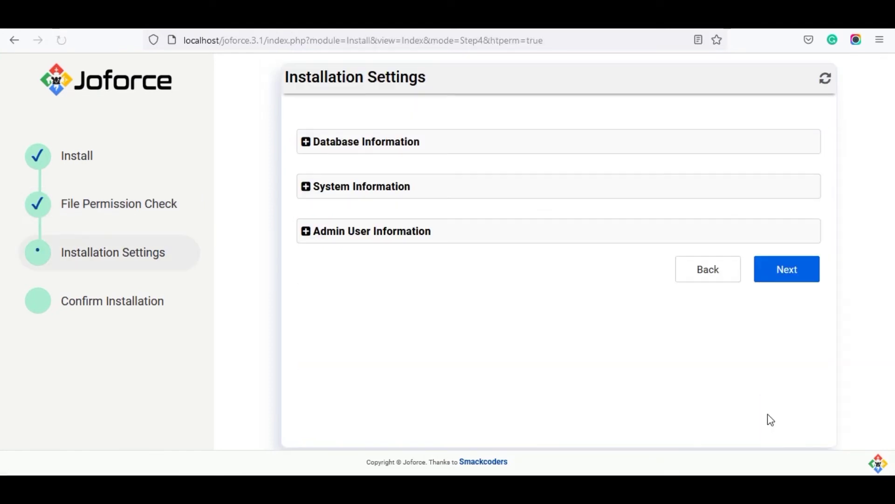
# Set the database action to Create New Database with host localhost.
pyautogui.moveTo(334, 312); pyautogui.dragTo(0, 344)
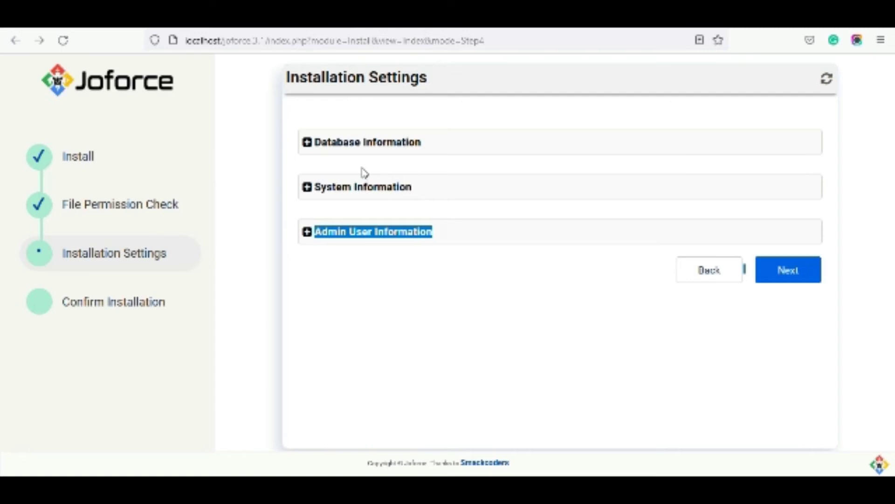
pyautogui.click(362, 148)
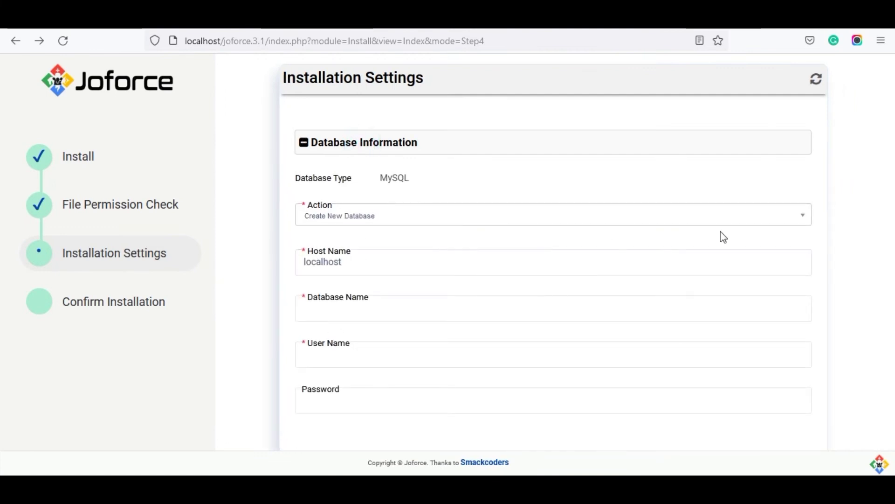
pyautogui.click(806, 216)
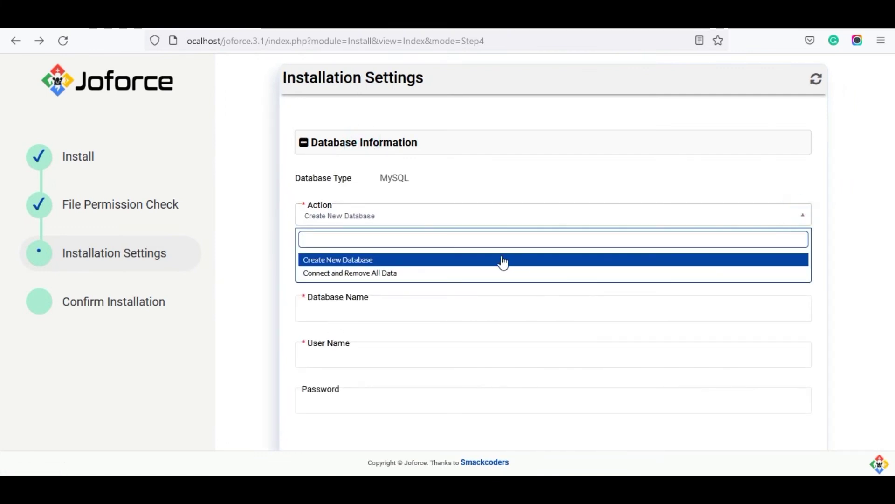
pyautogui.click(410, 254)
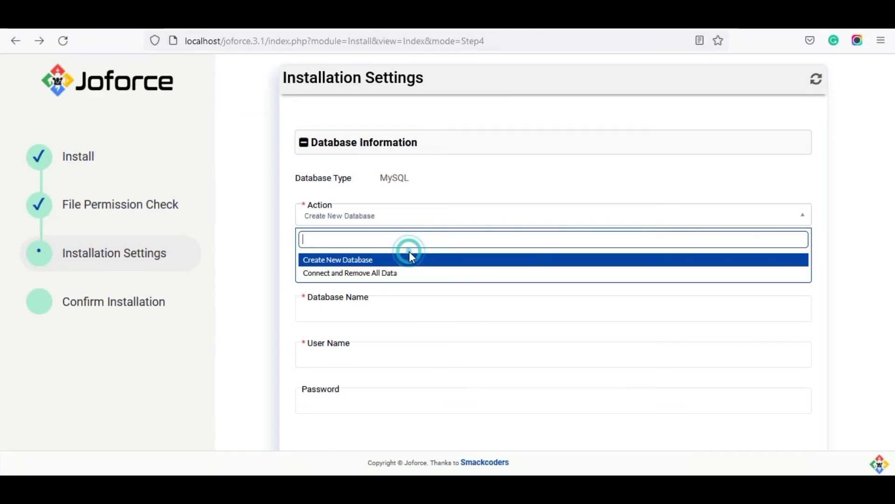
pyautogui.click(391, 256)
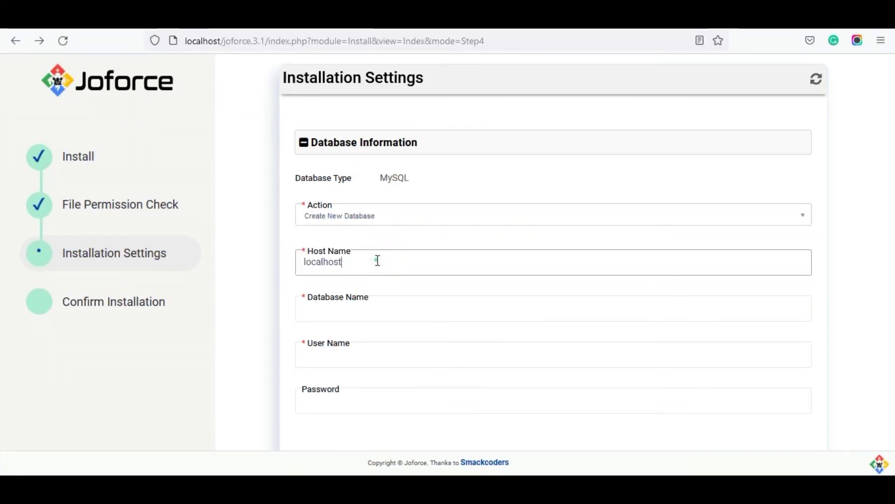
pyautogui.click(377, 259)
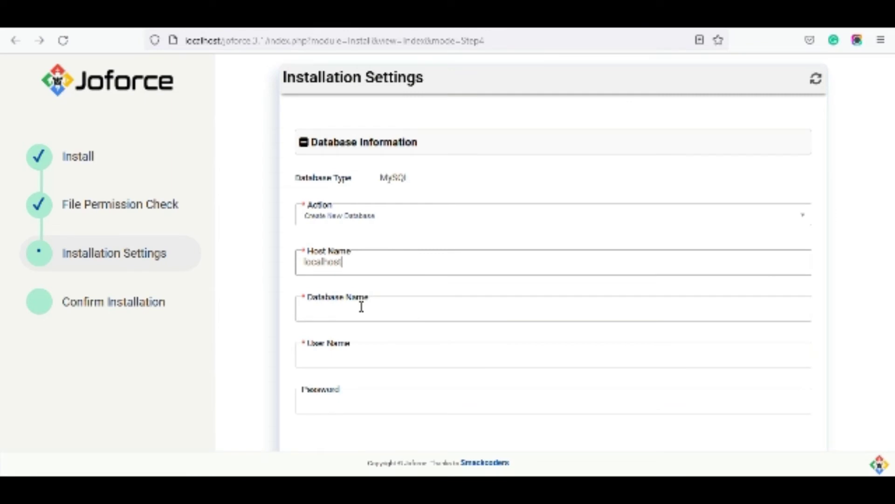
# Name the database joforcecrm, use the saved root login, and leave the password empty.
pyautogui.click(361, 308)
pyautogui.scroll(-1, 359, 310)
pyautogui.click(362, 262)
pyautogui.write('j')
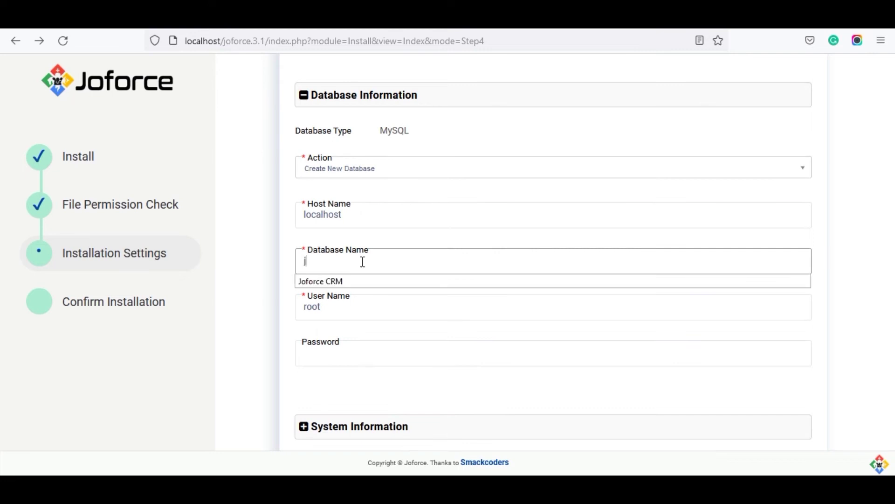
pyautogui.write('oforcecrm')
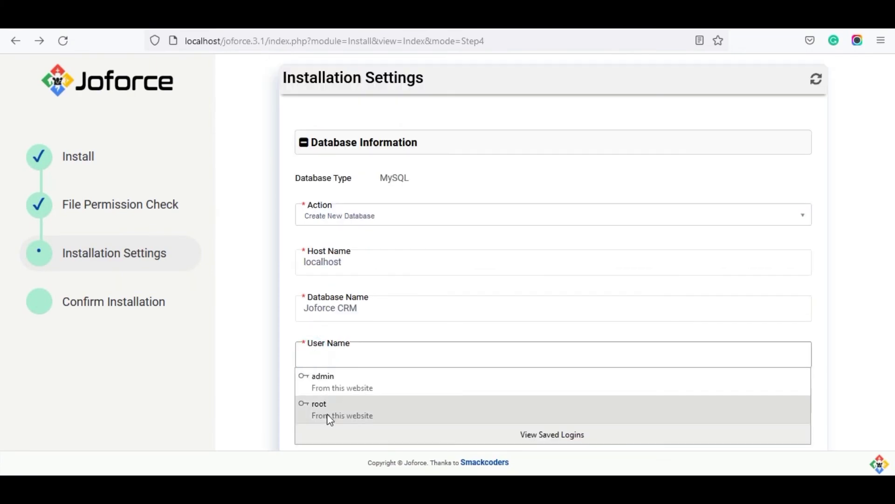
pyautogui.click(327, 415)
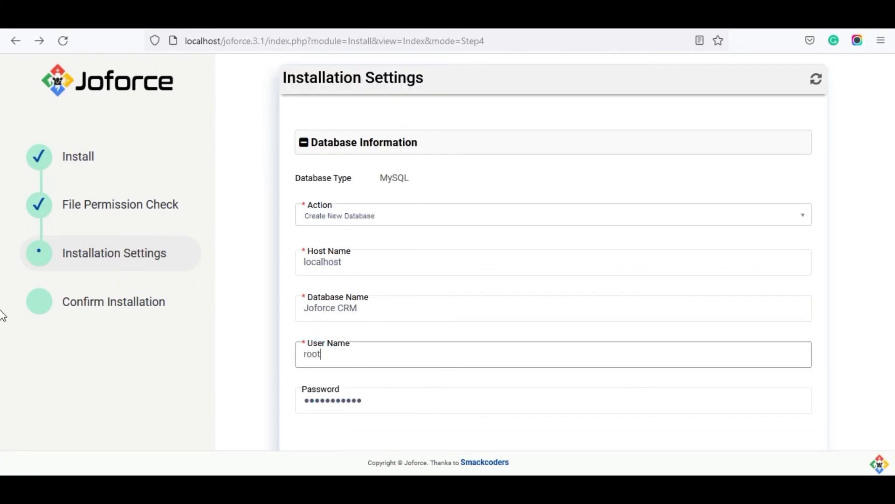
pyautogui.scroll(-1, 2, 327)
pyautogui.scroll(-2, 3, 364)
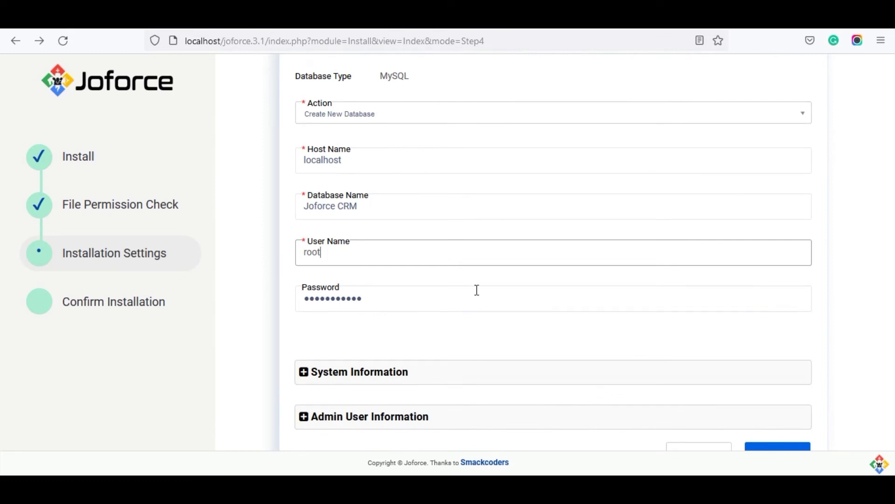
pyautogui.doubleClick(373, 306)
pyautogui.press('BackSpace')
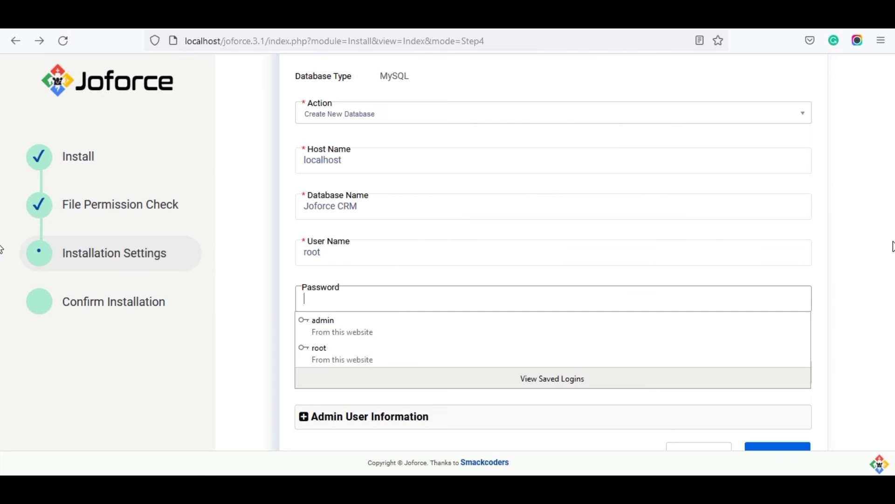
# Keep the System Information currency as USA, Dollars.
pyautogui.scroll(1, 3, 219)
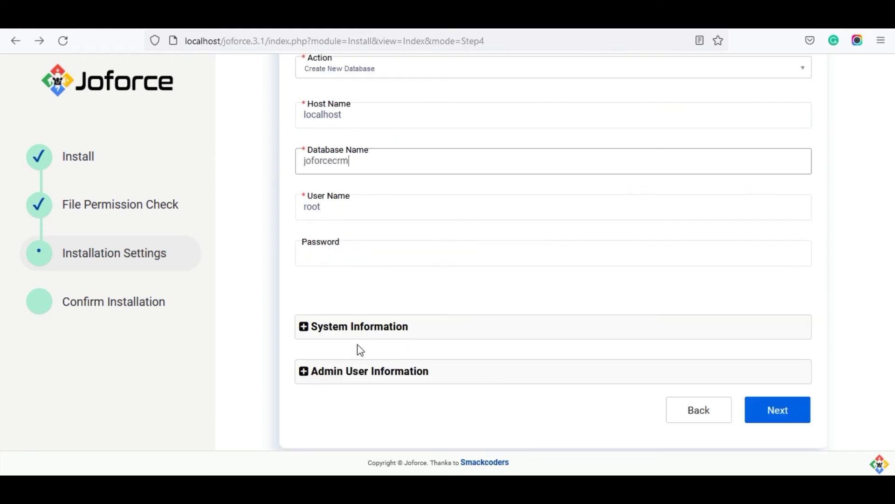
pyautogui.click(362, 329)
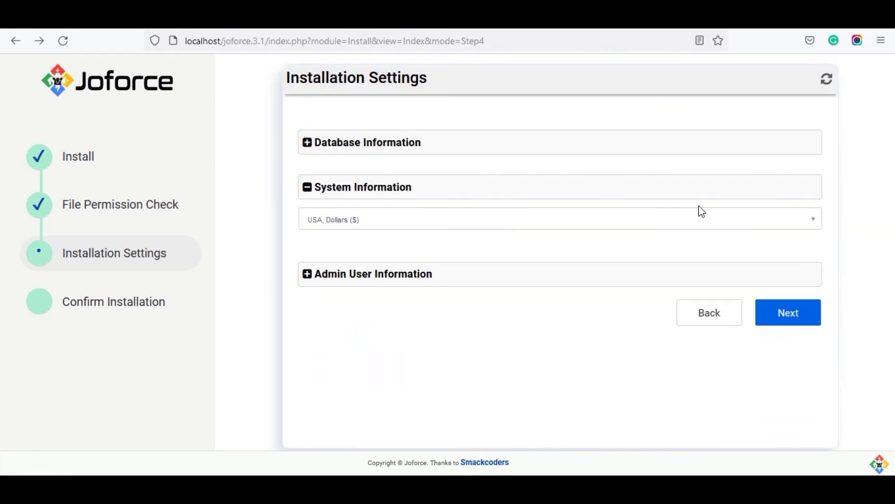
pyautogui.click(811, 224)
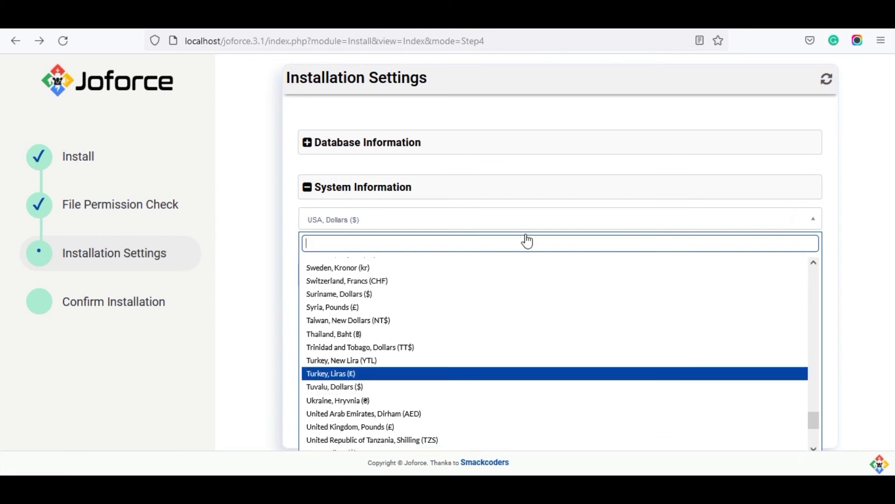
pyautogui.click(835, 256)
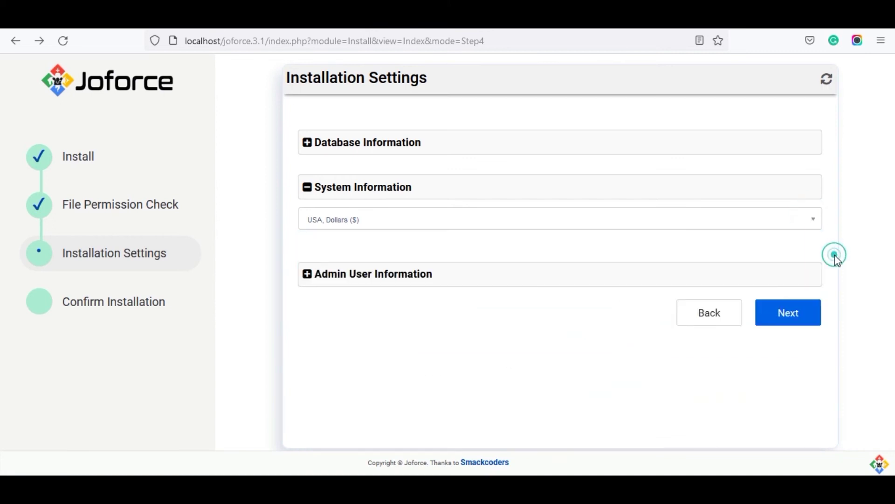
# Enter and confirm the admin user's password.
pyautogui.click(610, 273)
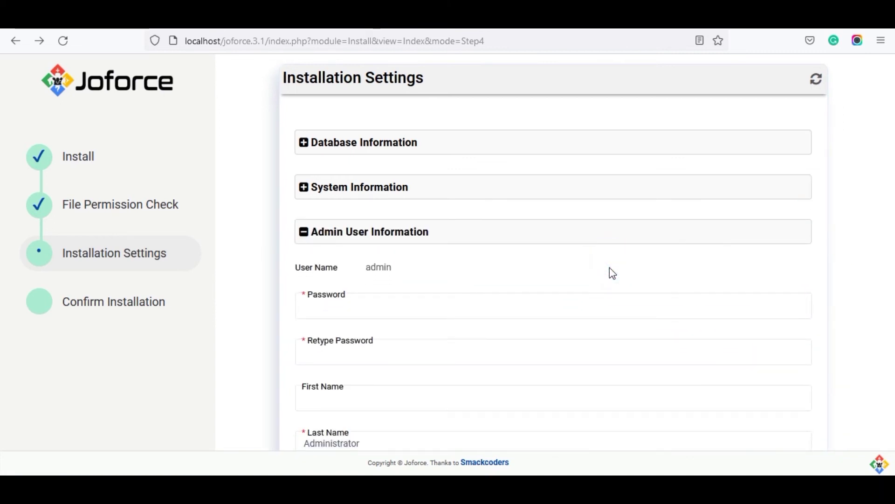
pyautogui.click(364, 310)
pyautogui.click(354, 311)
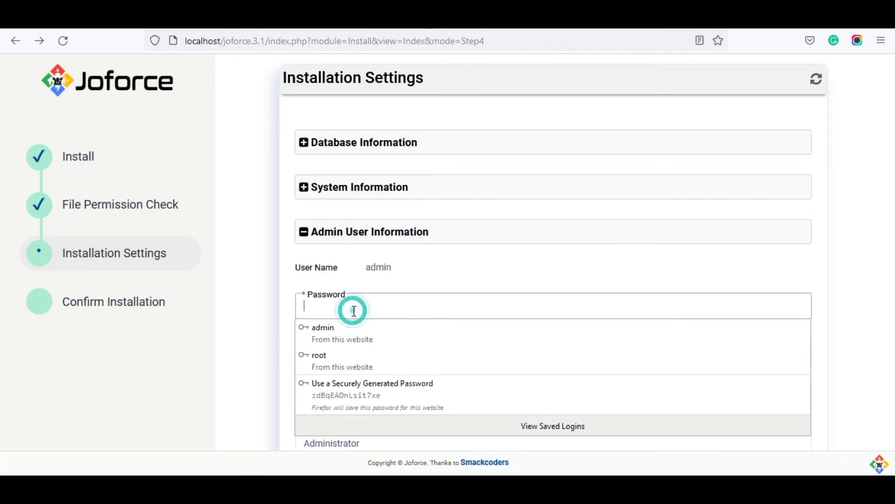
pyautogui.write('adm')
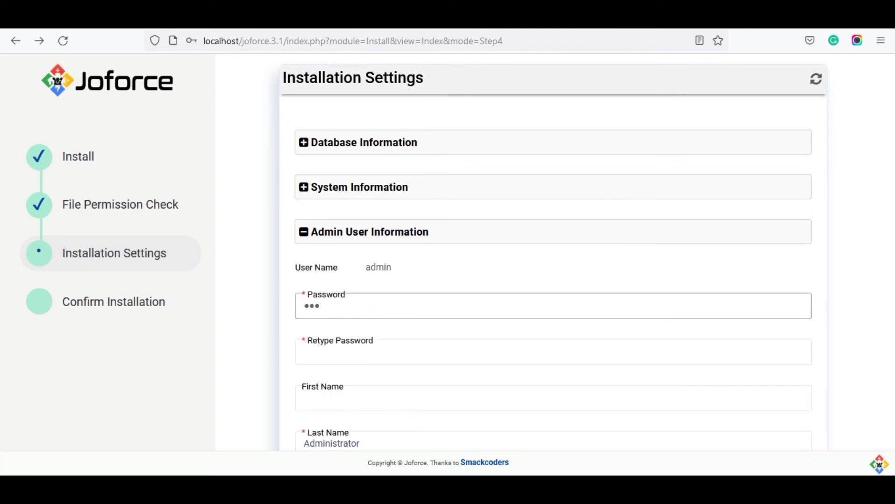
pyautogui.write('in@123')
pyautogui.click(326, 353)
pyautogui.click(326, 353)
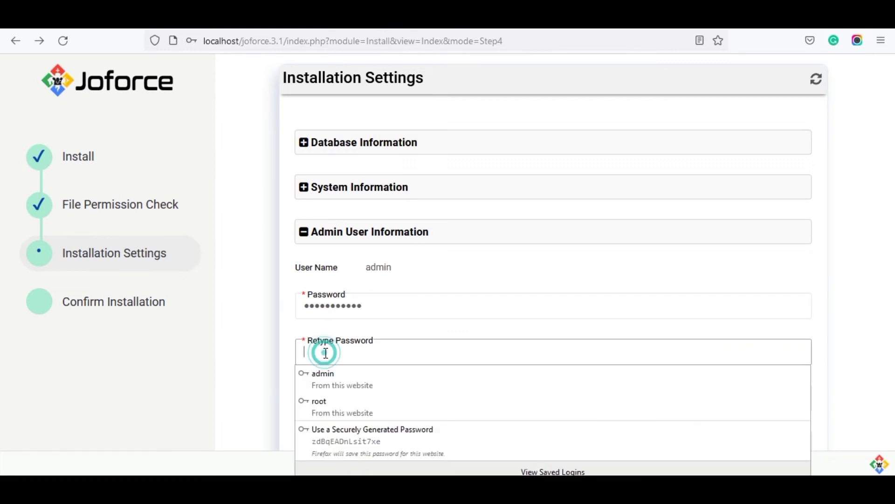
pyautogui.write('•••')
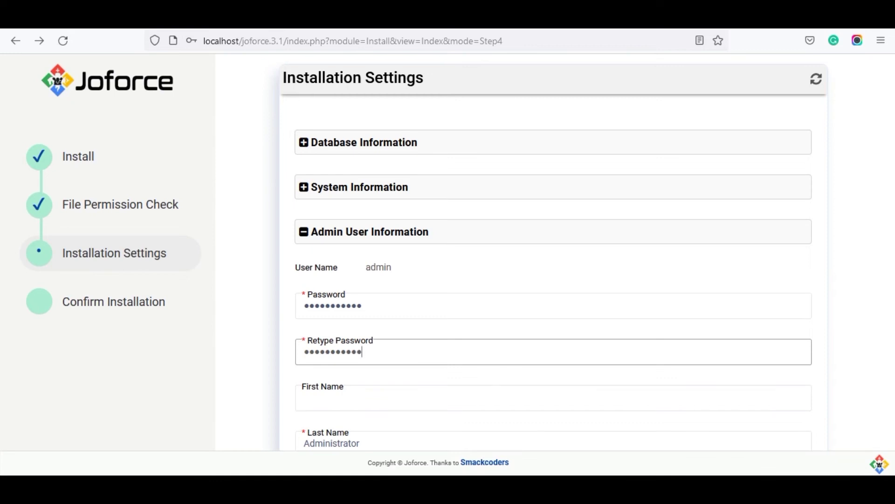
# Set the admin first name to 'admin', fill the saved e-mail, and proceed to Confirm Installation.
pyautogui.click(338, 399)
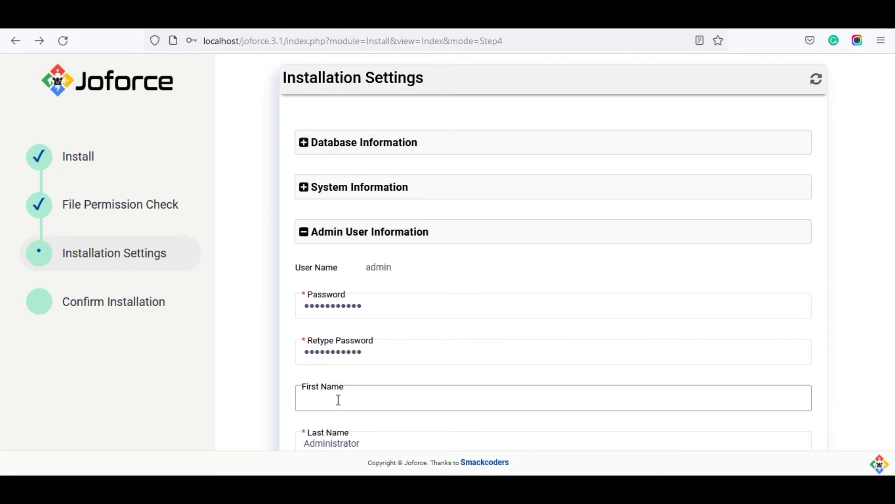
pyautogui.write('adm')
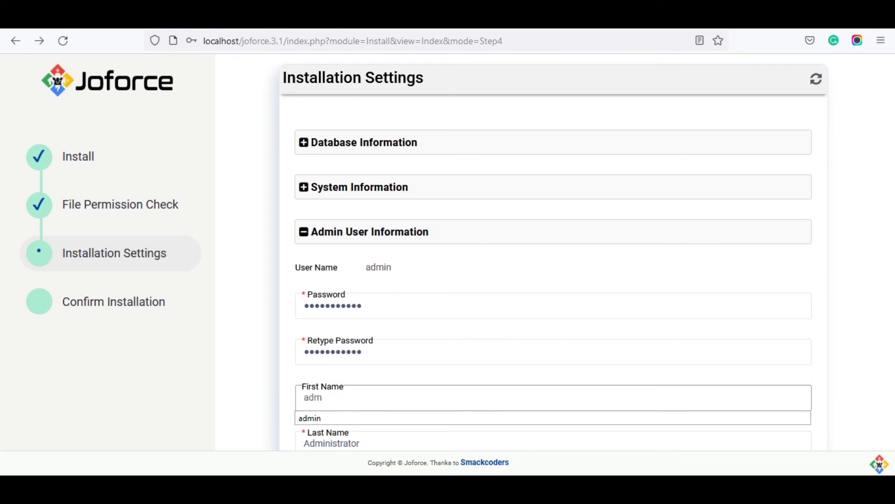
pyautogui.write('in')
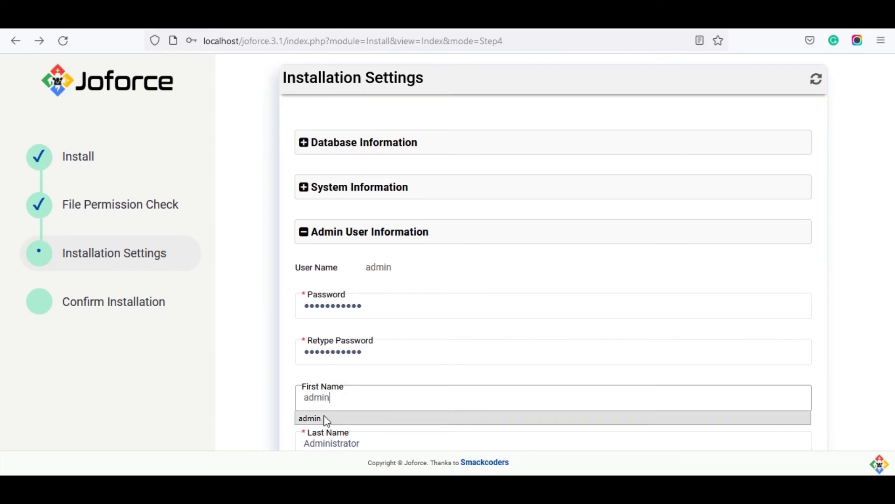
pyautogui.click(3, 313)
pyautogui.scroll(-3, 3, 312)
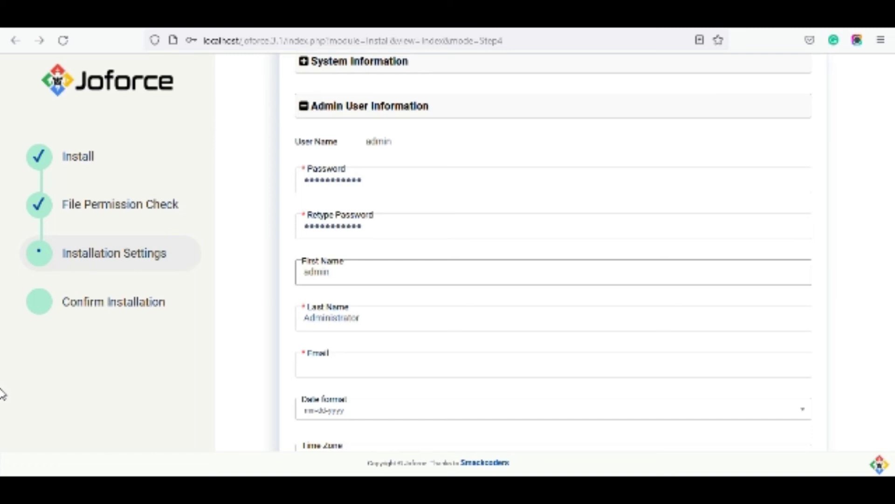
pyautogui.scroll(-1, 2, 394)
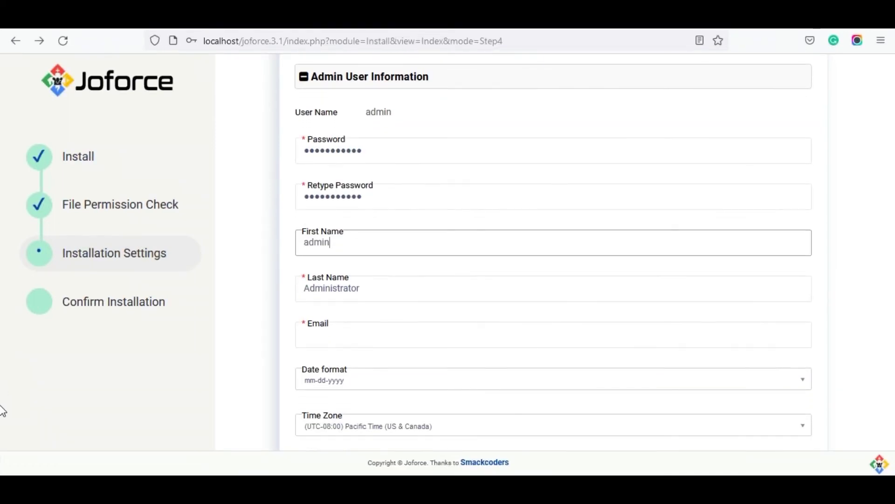
pyautogui.click(402, 338)
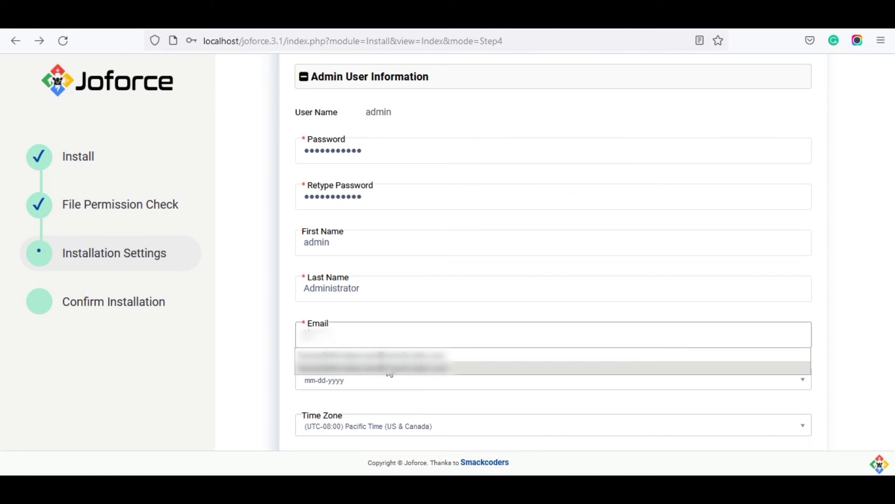
pyautogui.click(390, 370)
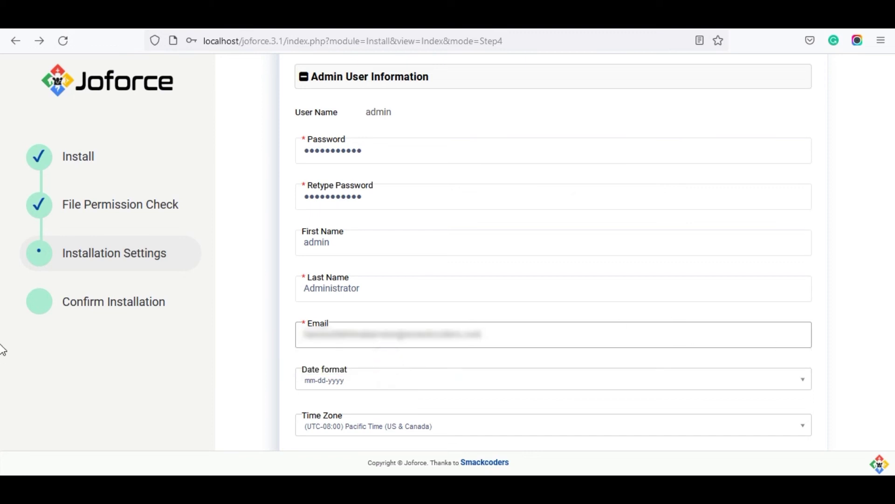
pyautogui.scroll(-3, 2, 420)
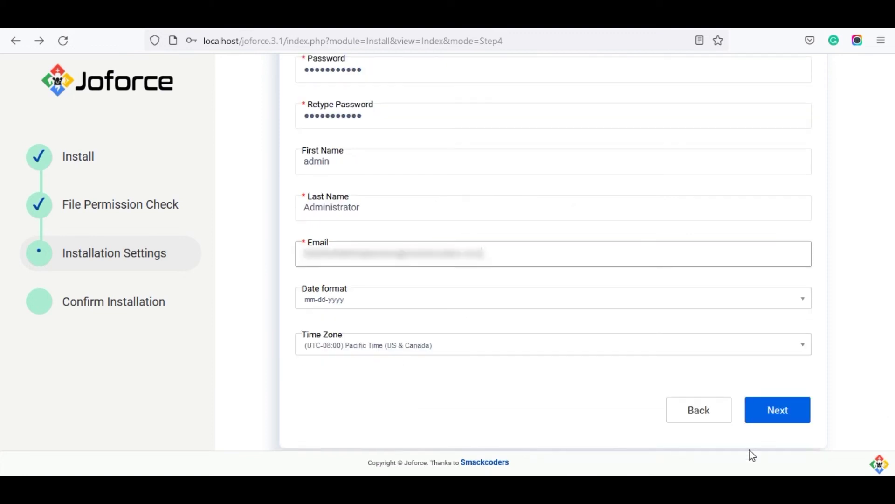
pyautogui.click(794, 407)
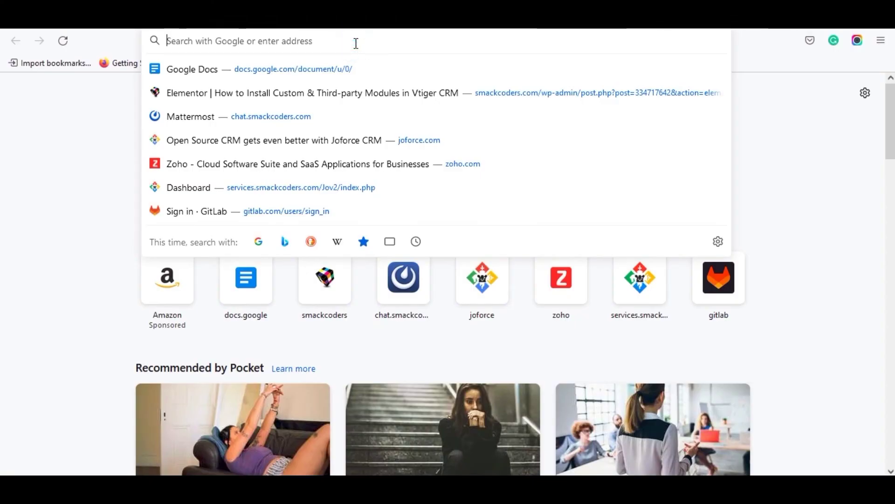
# Enter the localhost/phpmyadmin/ address in the new Firefox tab.
pyautogui.write('localhost/')
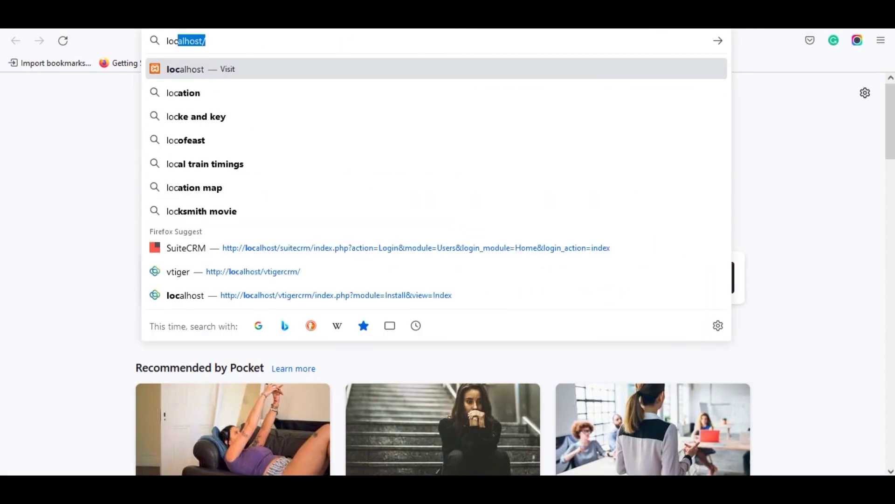
pyautogui.click(215, 44)
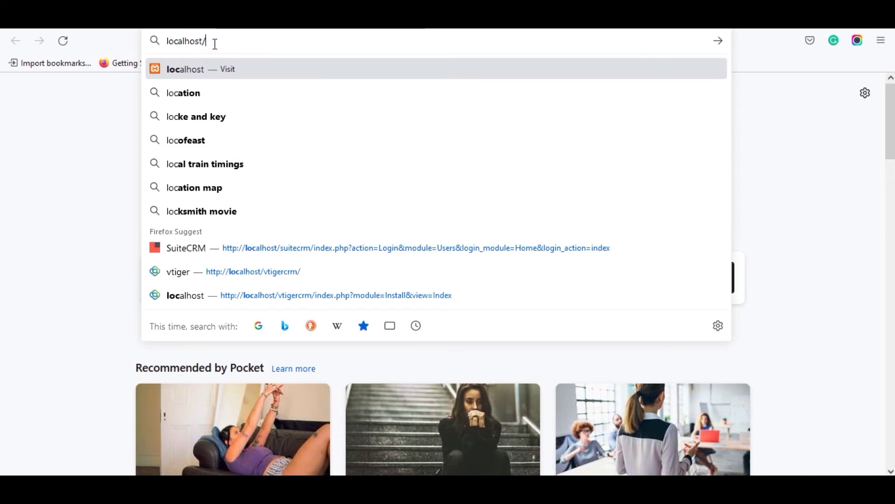
pyautogui.click(215, 44)
pyautogui.write('phpmyadmin/')
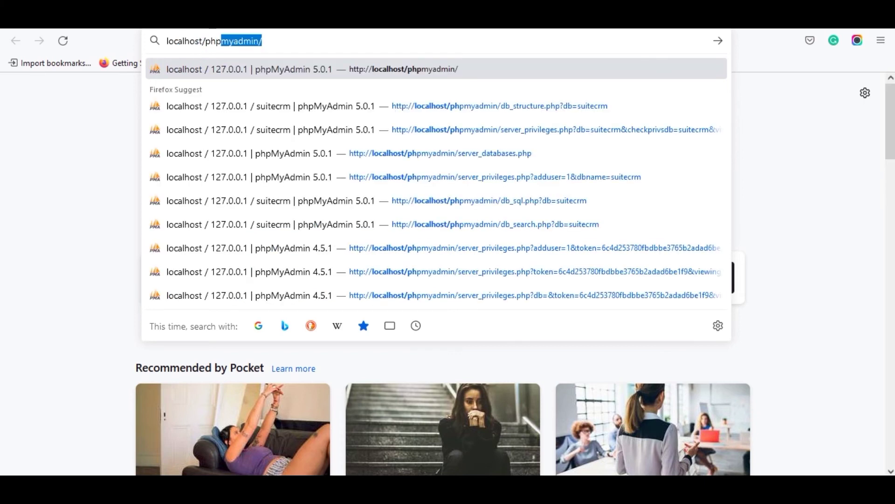
# Run the server query SET GLOBAL sql_mode='' from phpMyAdmin's SQL page.
pyautogui.click(225, 75)
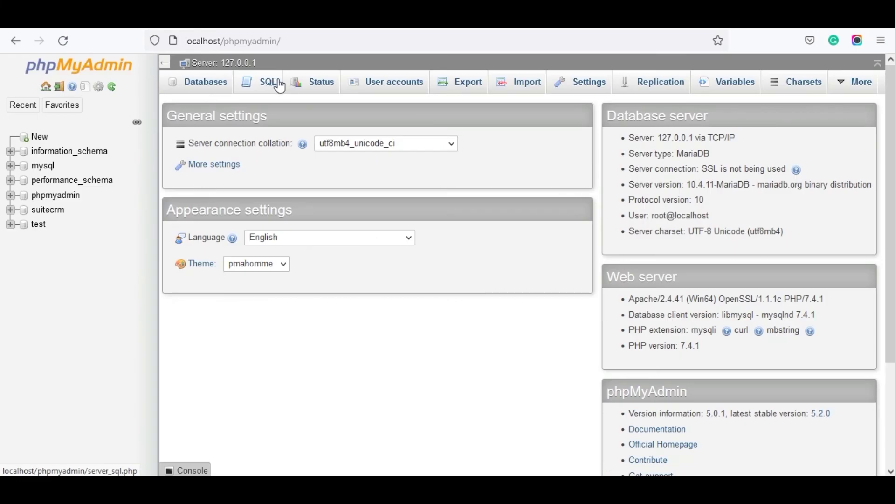
pyautogui.click(270, 84)
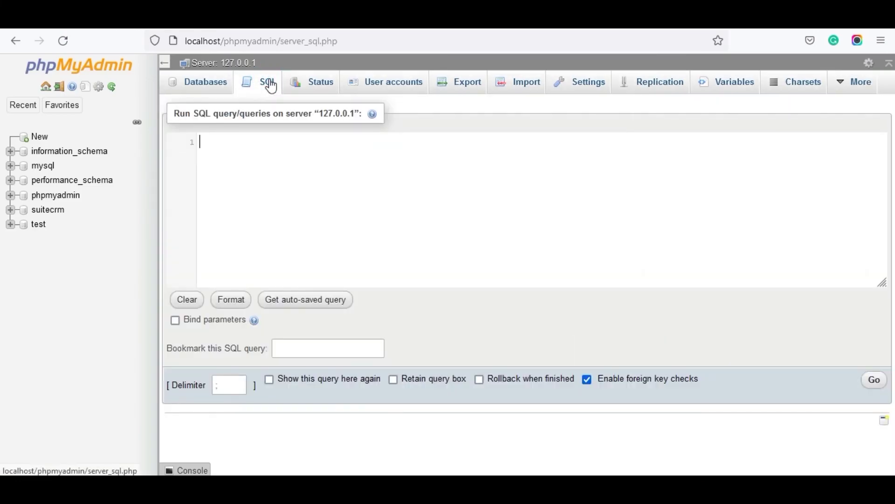
pyautogui.write('set ')
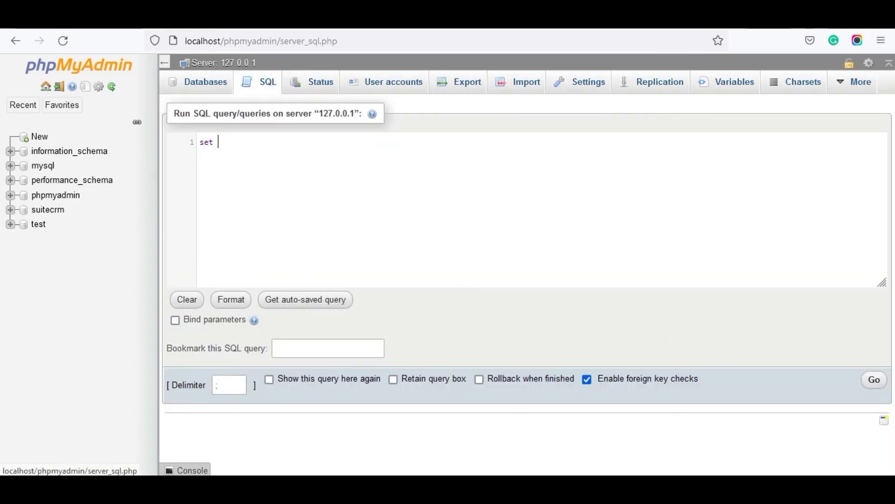
pyautogui.write('globa')
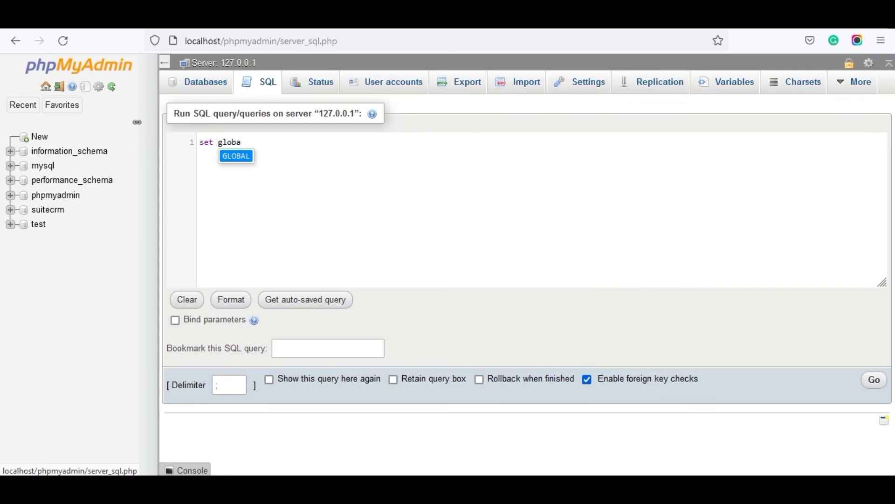
pyautogui.press('Return')
pyautogui.write('sq')
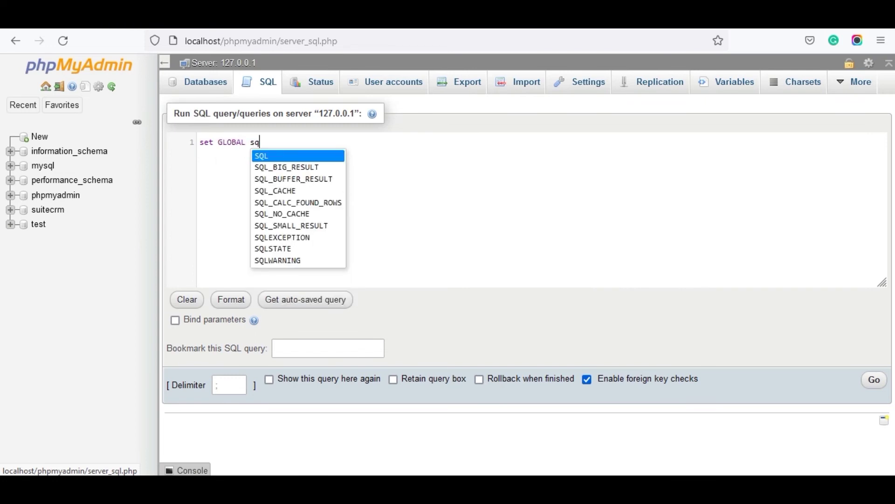
pyautogui.write('l_m')
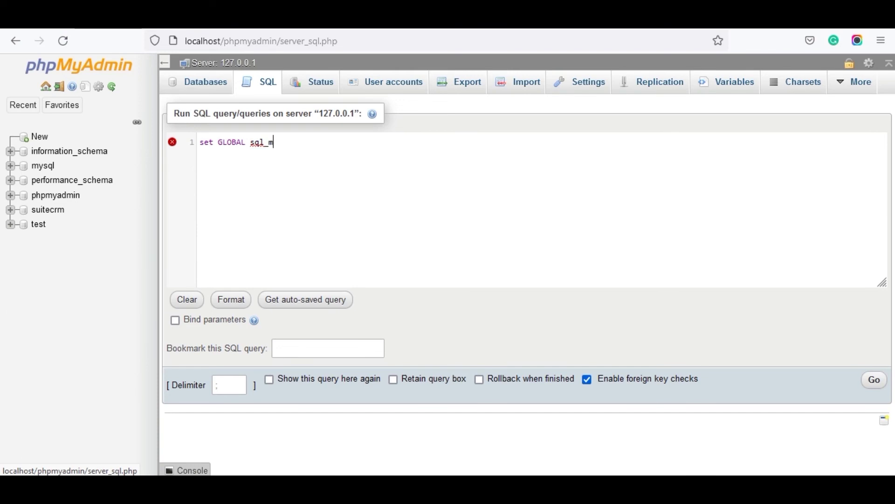
pyautogui.write("ode ='';")
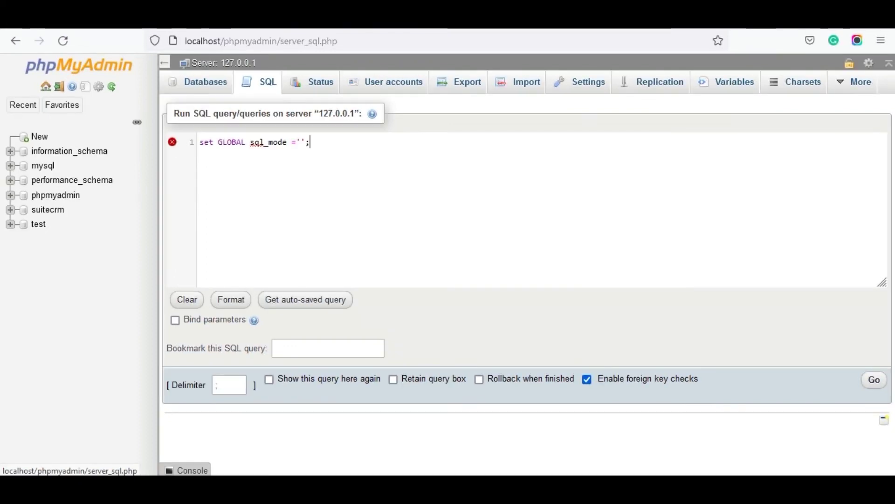
pyautogui.click(874, 380)
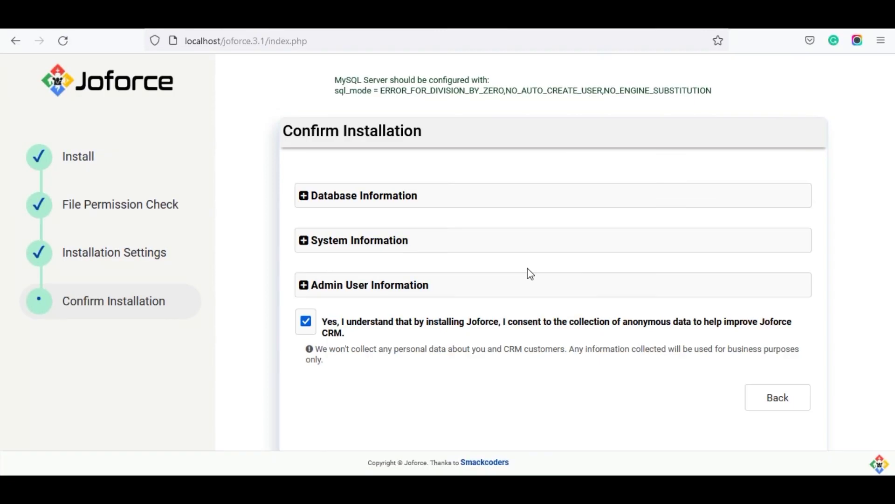
# Return to Installation Settings and keep USA, Dollars as the System Information currency.
pyautogui.click(782, 400)
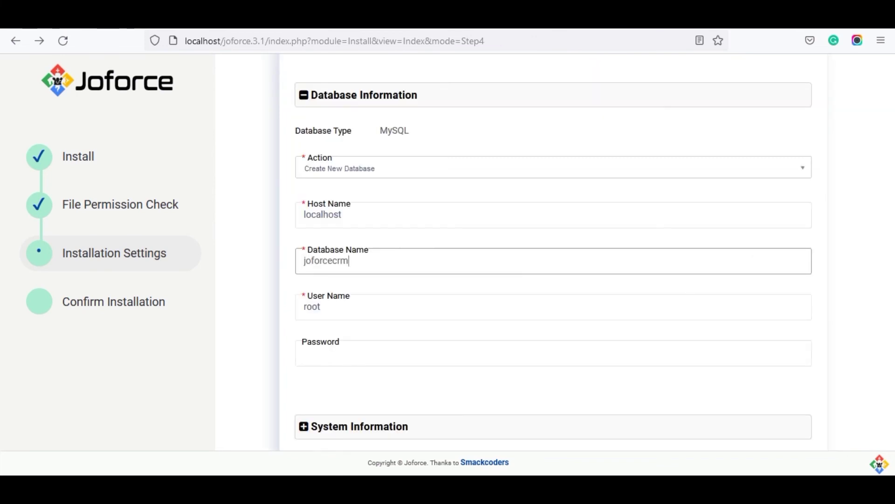
pyautogui.scroll(-2, 2, 336)
pyautogui.click(361, 333)
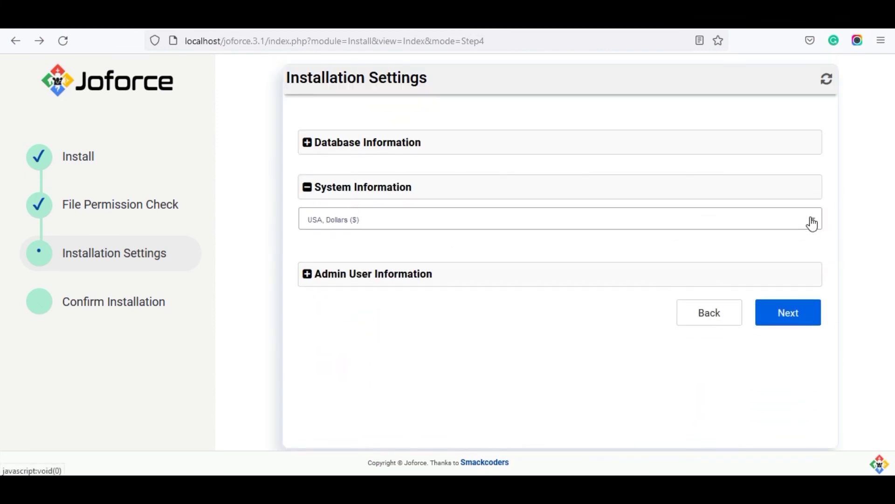
pyautogui.click(813, 225)
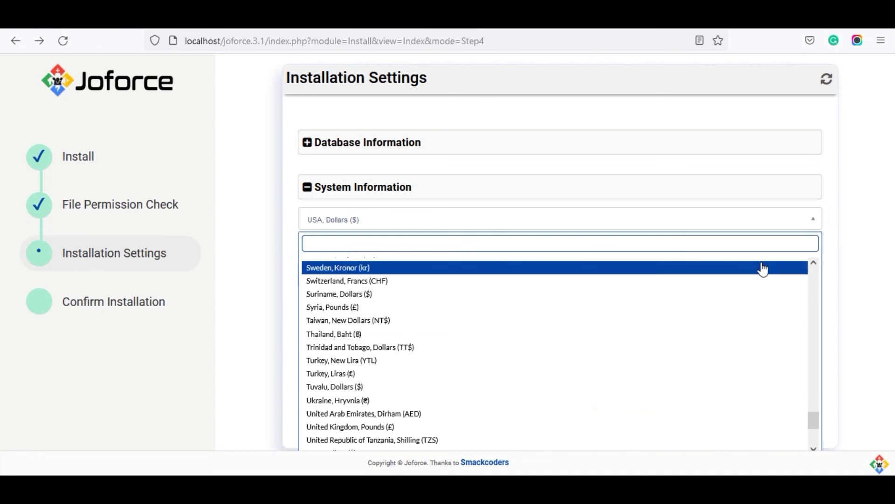
pyautogui.click(836, 258)
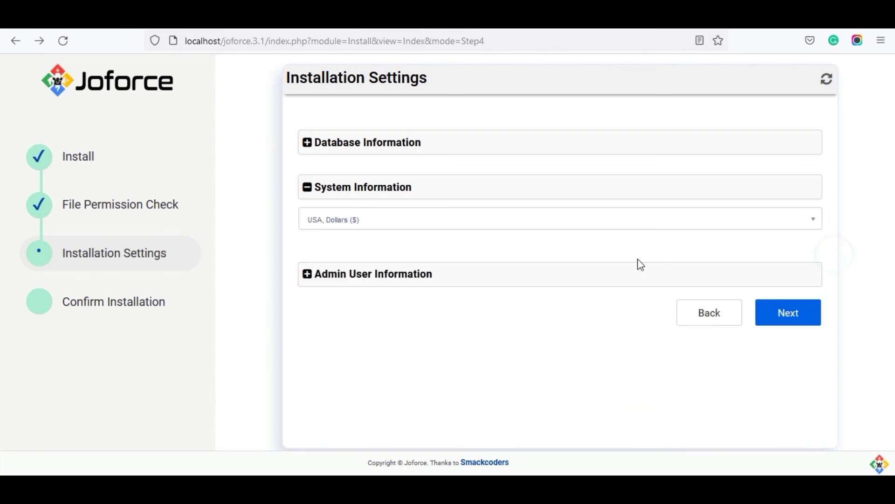
# Enter the admin password, retype it, and fill in the admin first name.
pyautogui.click(611, 273)
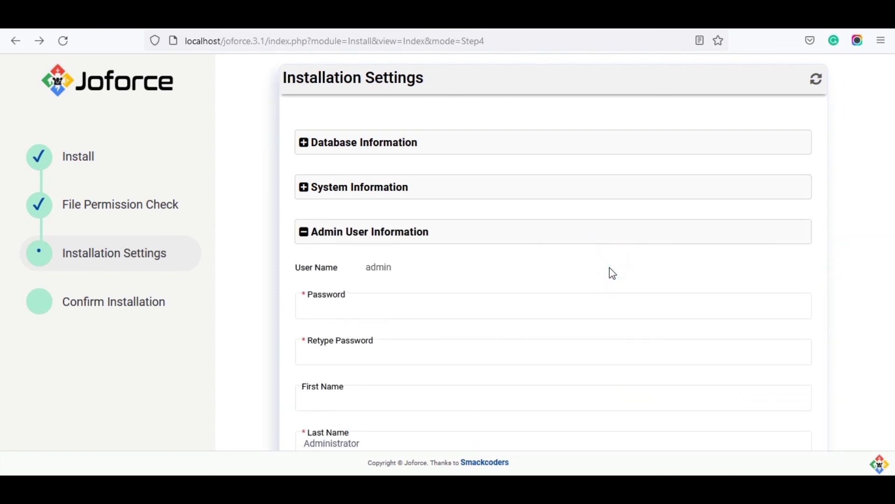
pyautogui.click(354, 310)
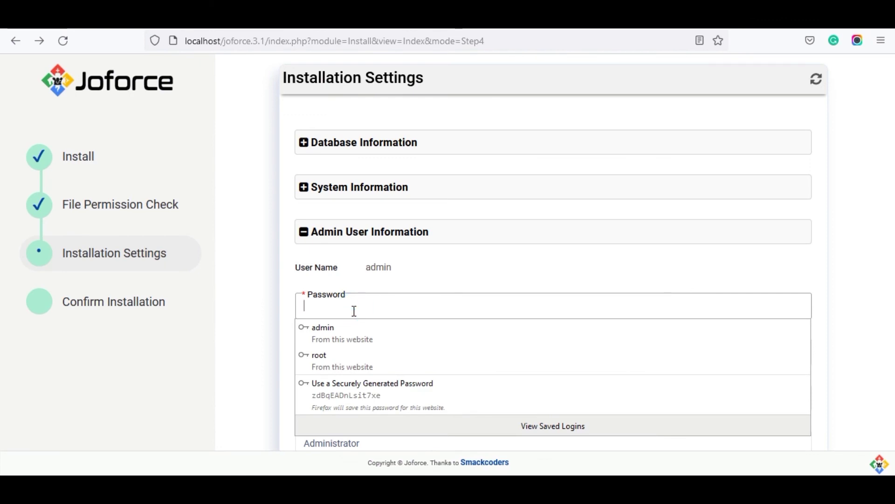
pyautogui.write('ad')
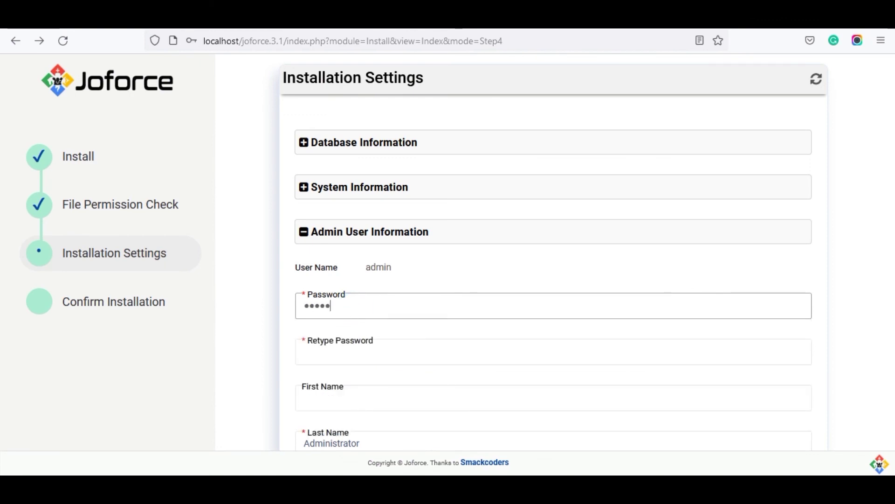
pyautogui.write('min12345')
pyautogui.click(326, 353)
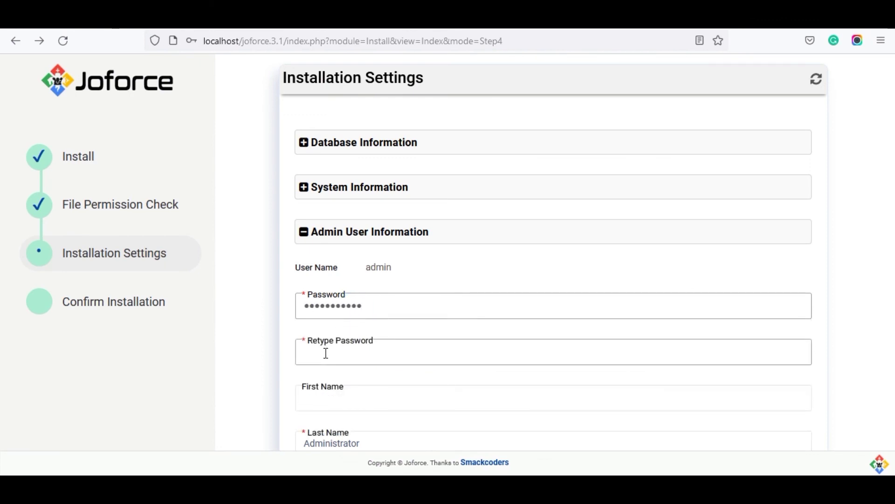
pyautogui.click(327, 354)
pyautogui.write('ad')
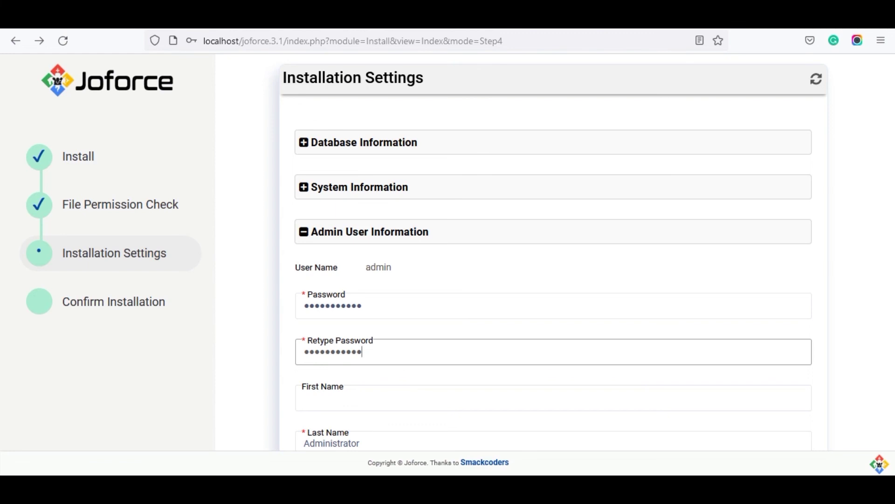
pyautogui.click(338, 399)
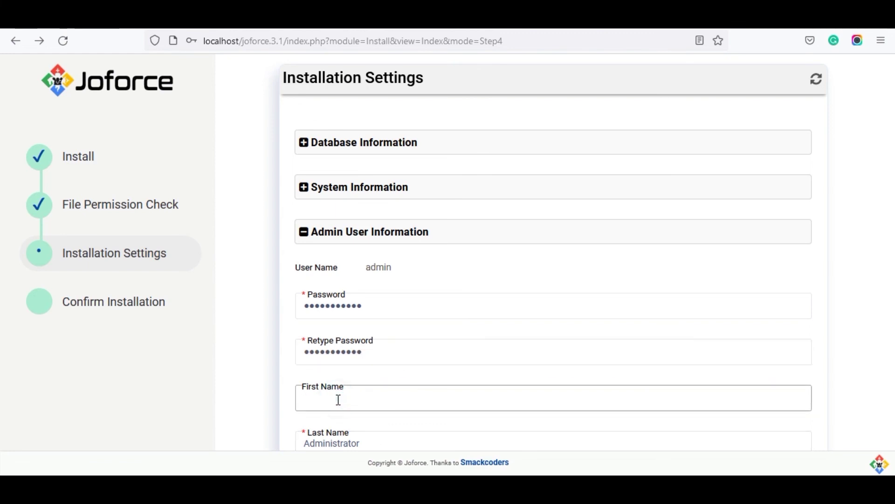
pyautogui.write('a')
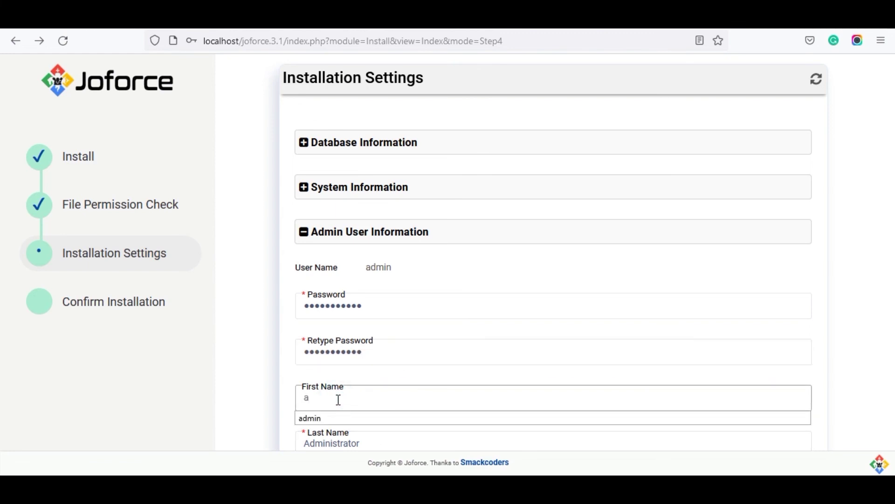
pyautogui.write('dmin')
# Fill the admin e-mail from the saved suggestion and submit the installation settings.
pyautogui.scroll(-5, 2, 326)
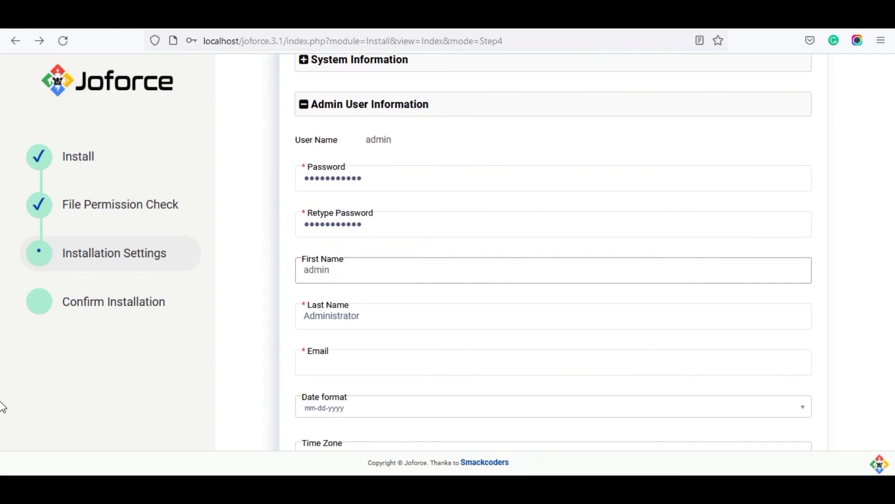
pyautogui.click(401, 338)
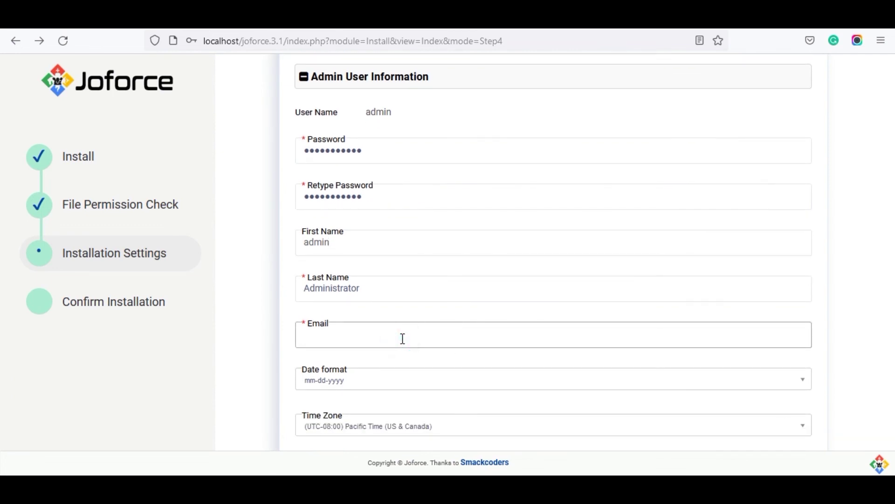
pyautogui.click(390, 369)
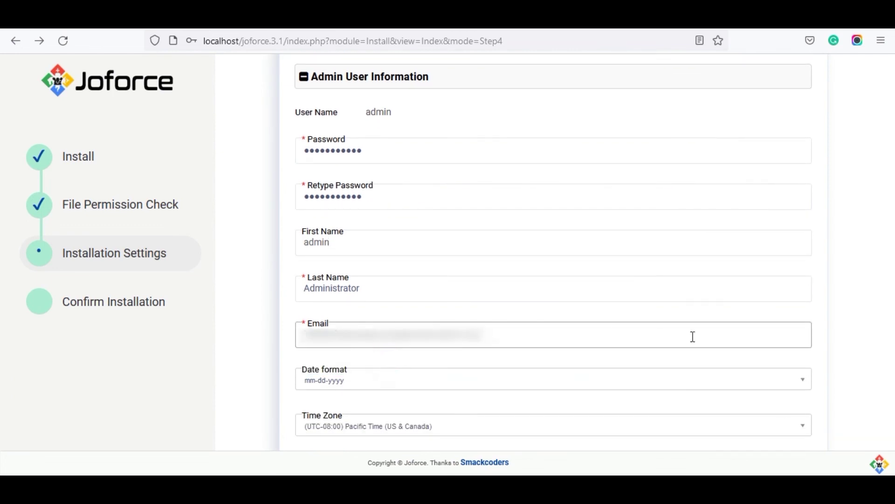
pyautogui.scroll(-3, 2, 349)
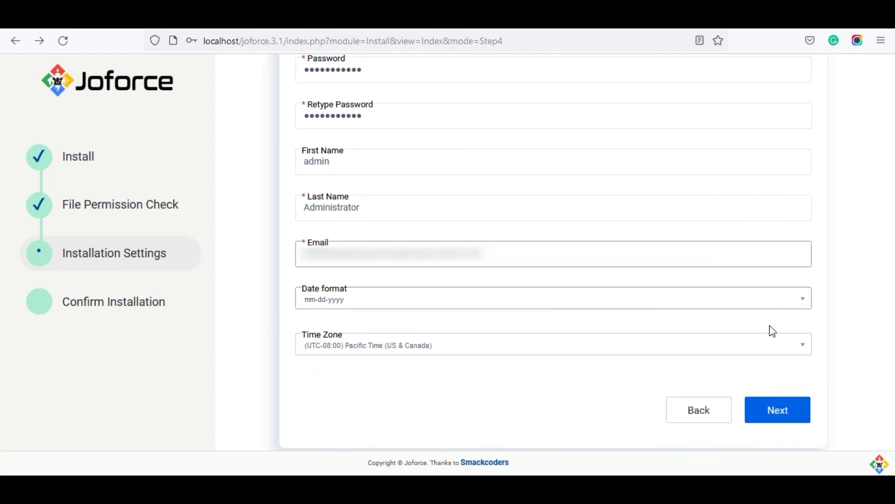
pyautogui.click(779, 411)
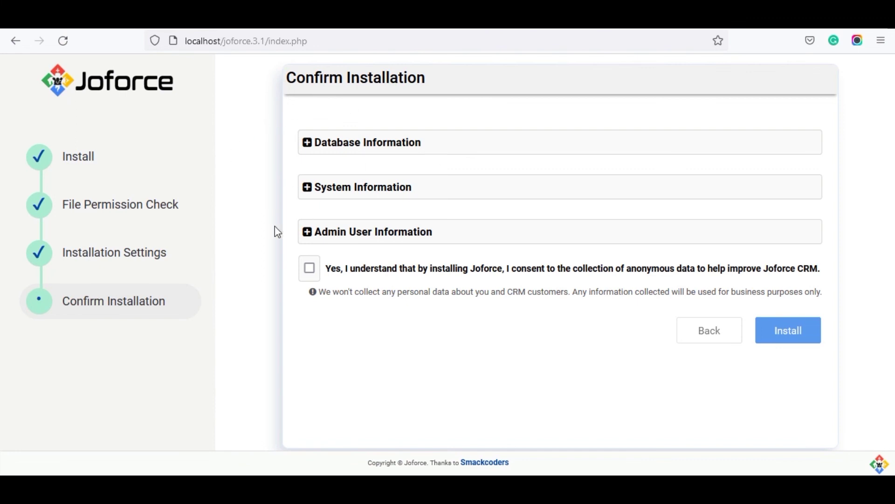
# Agree to anonymous data collection and start the installation.
pyautogui.click(311, 272)
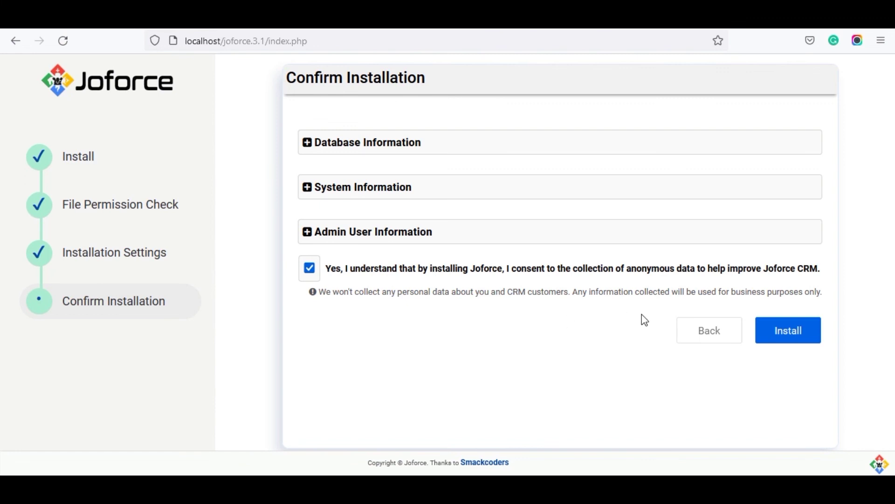
pyautogui.click(785, 331)
# Start installing Joforce CRM, which stalls at 0% with an 'Undefined index: progress' notice.
pyautogui.click(790, 334)
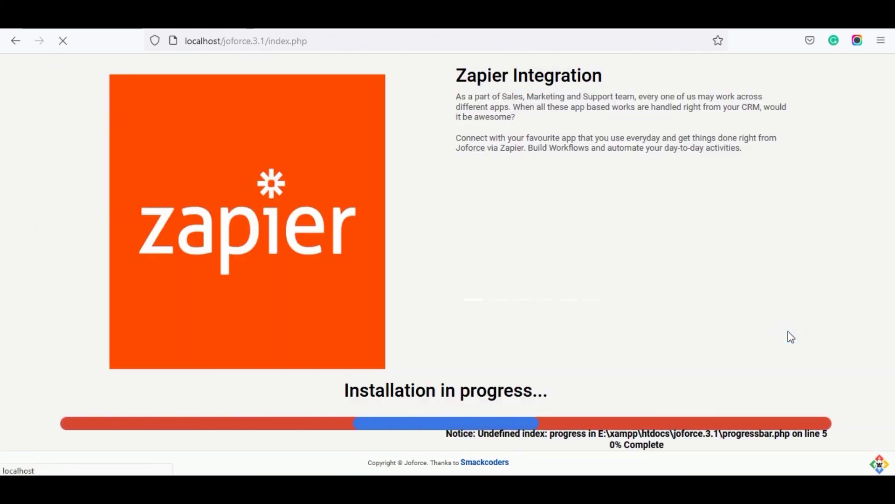